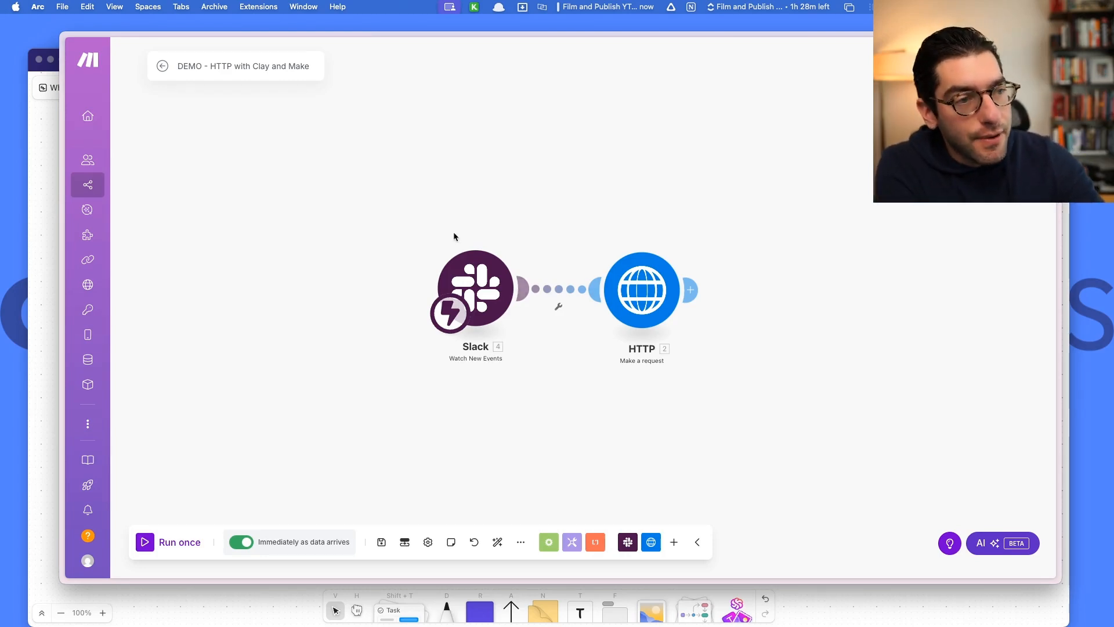
# Move the scenario higher on the canvas and add a new module from the canvas menu.
pyautogui.moveTo(424, 215); pyautogui.dragTo(541, 468)
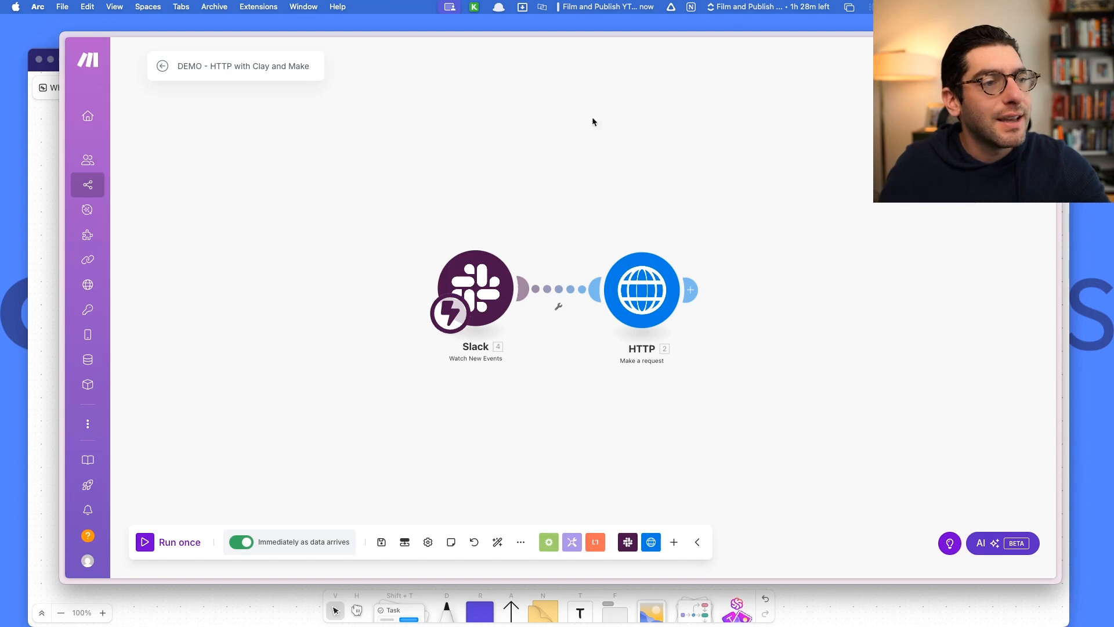
pyautogui.moveTo(462, 397); pyautogui.dragTo(460, 361)
pyautogui.scroll(1, 460, 360)
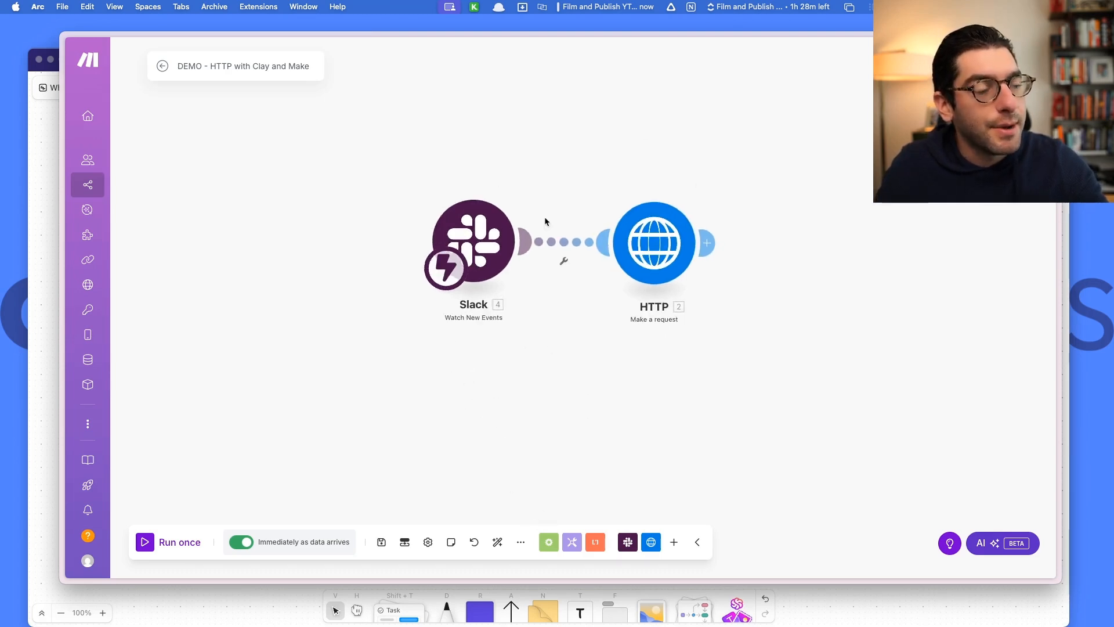
pyautogui.rightClick(458, 412)
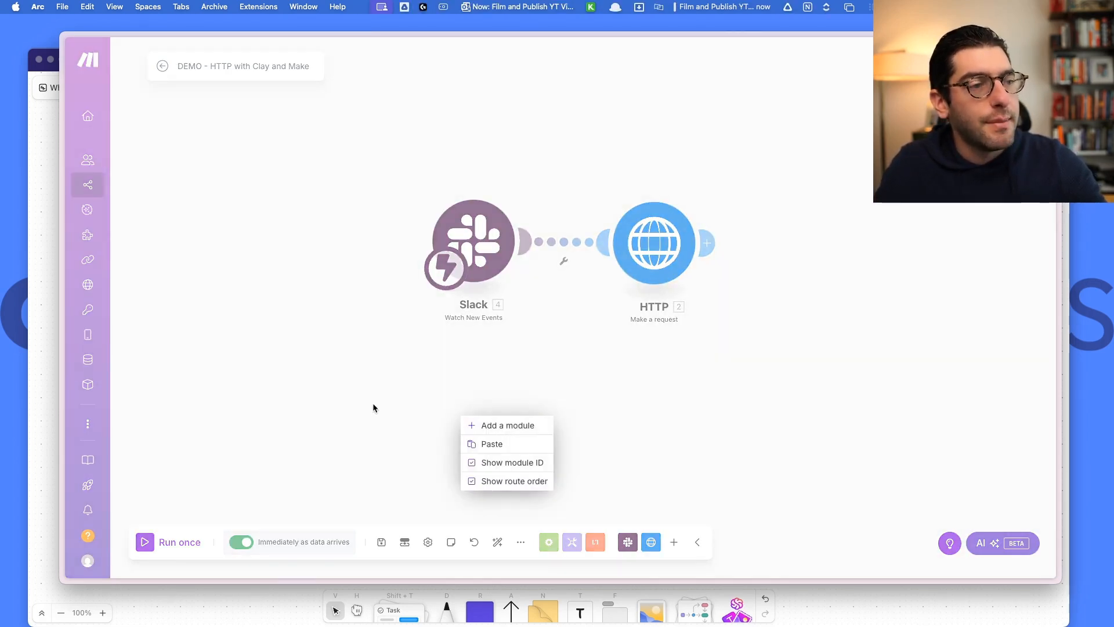
pyautogui.click(493, 425)
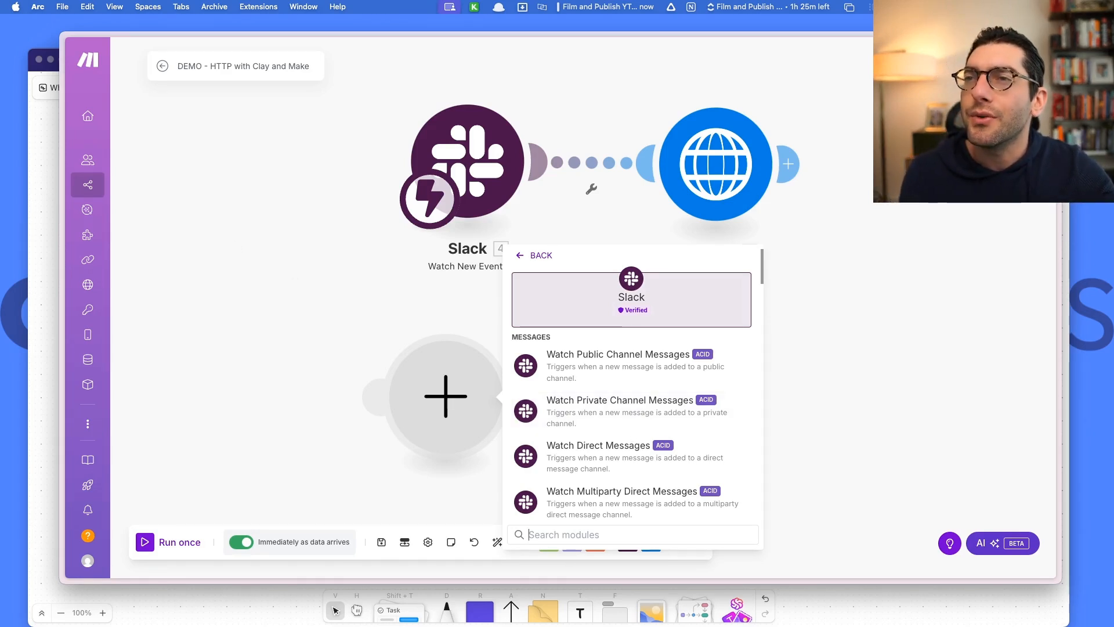
# Bring the Slack demo channel window forward briefly, then hide it again.
pyautogui.moveTo(0, 119); pyautogui.dragTo(350, 103)
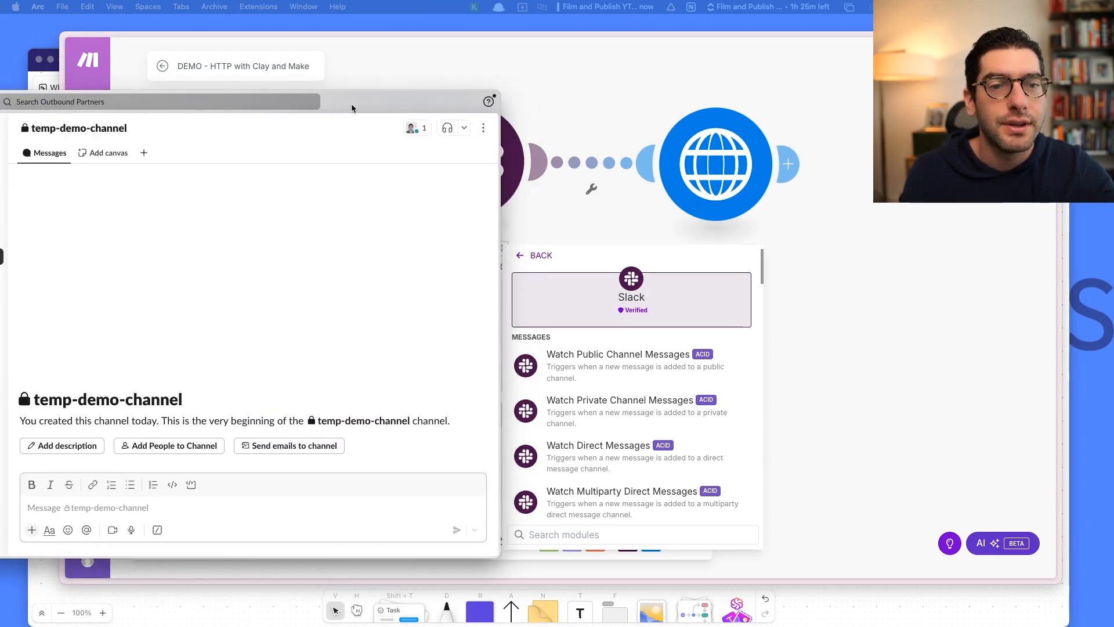
pyautogui.click(72, 515)
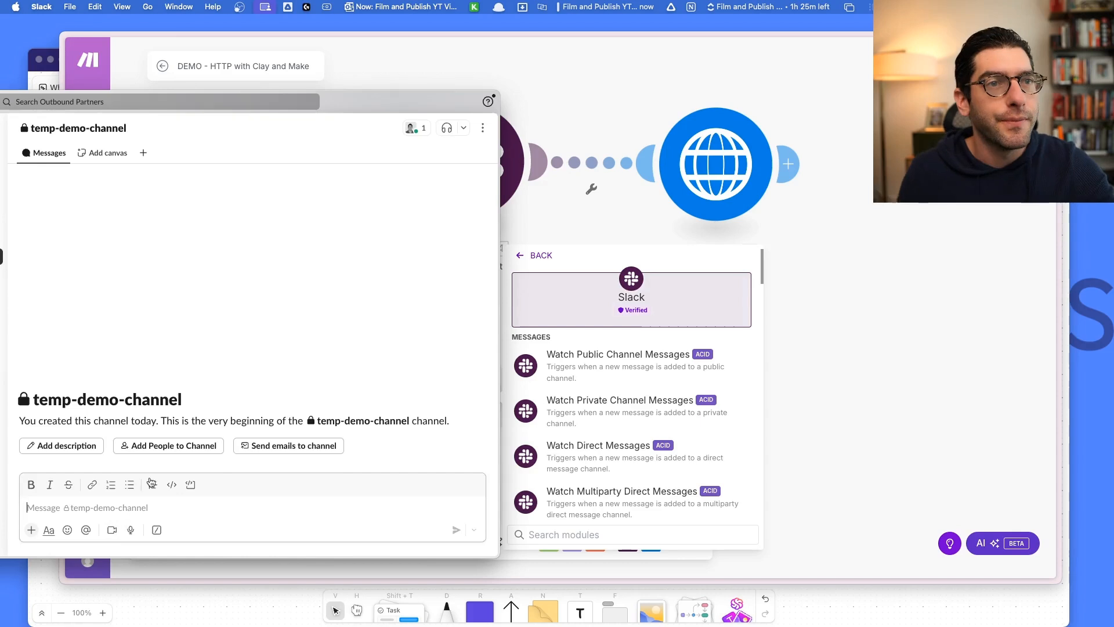
pyautogui.press('super+w')
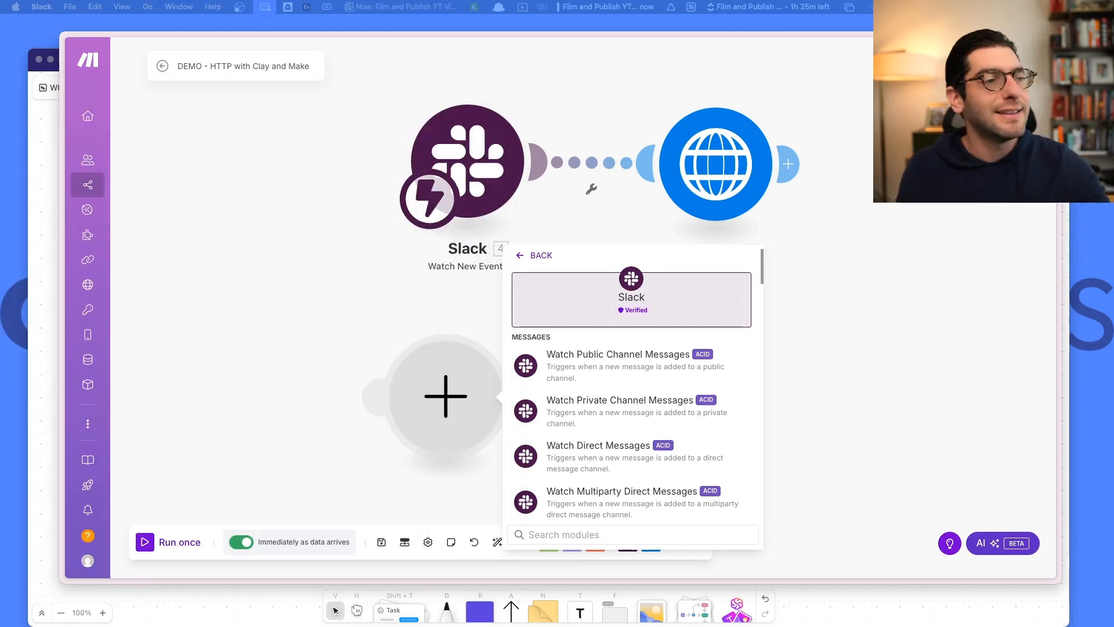
# Search the Slack module list for 'wa', browse the triggers, then close the picker.
pyautogui.click(587, 534)
pyautogui.write('watch')
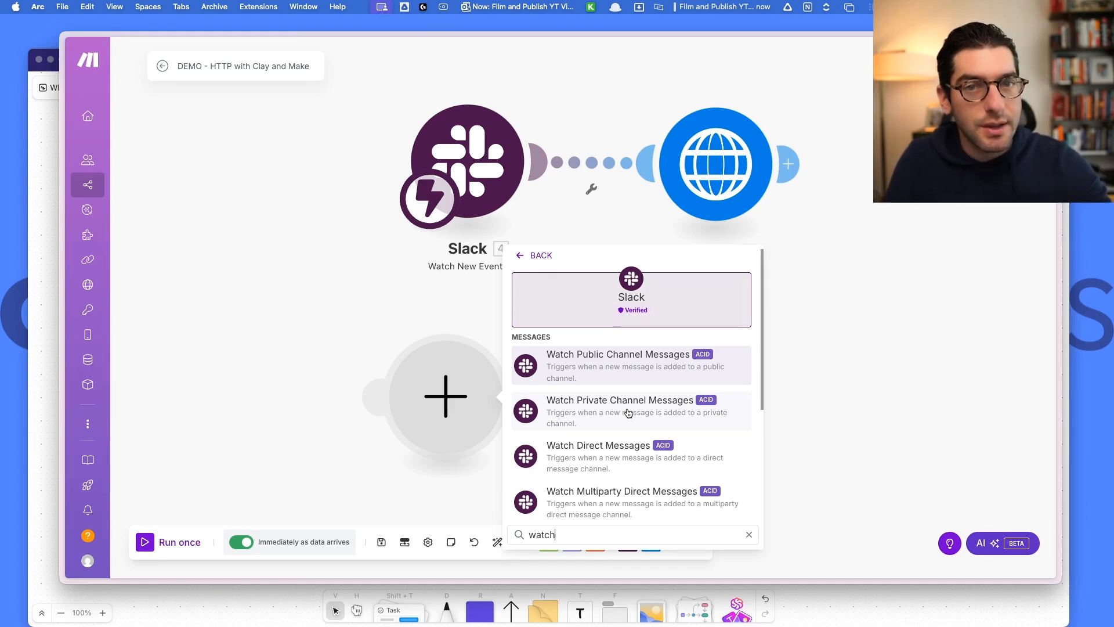
pyautogui.scroll(-5, 633, 410)
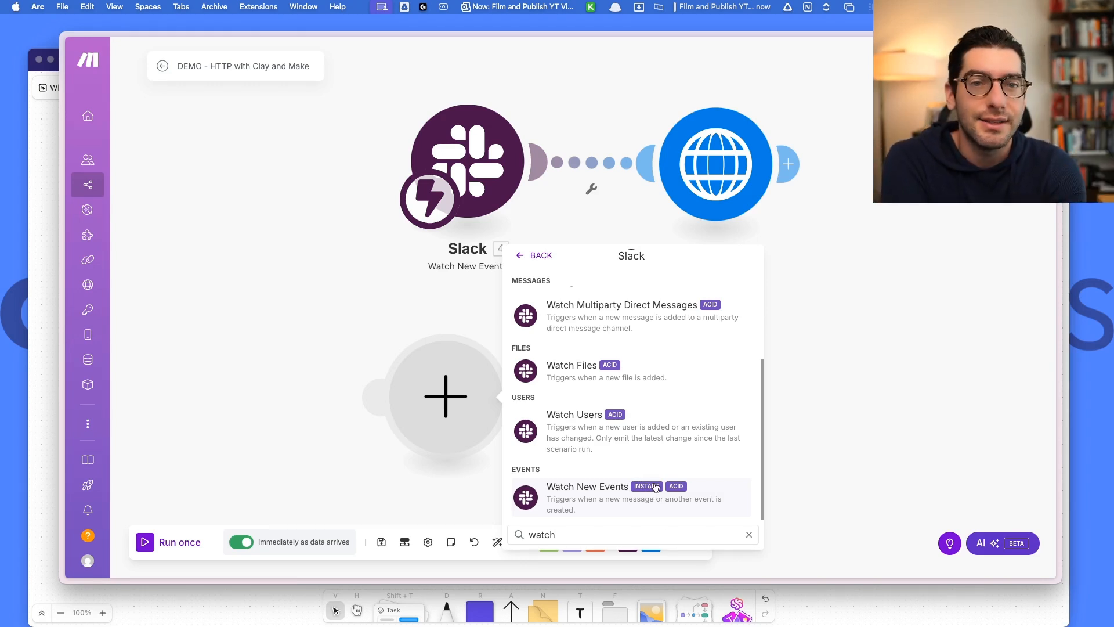
pyautogui.click(363, 300)
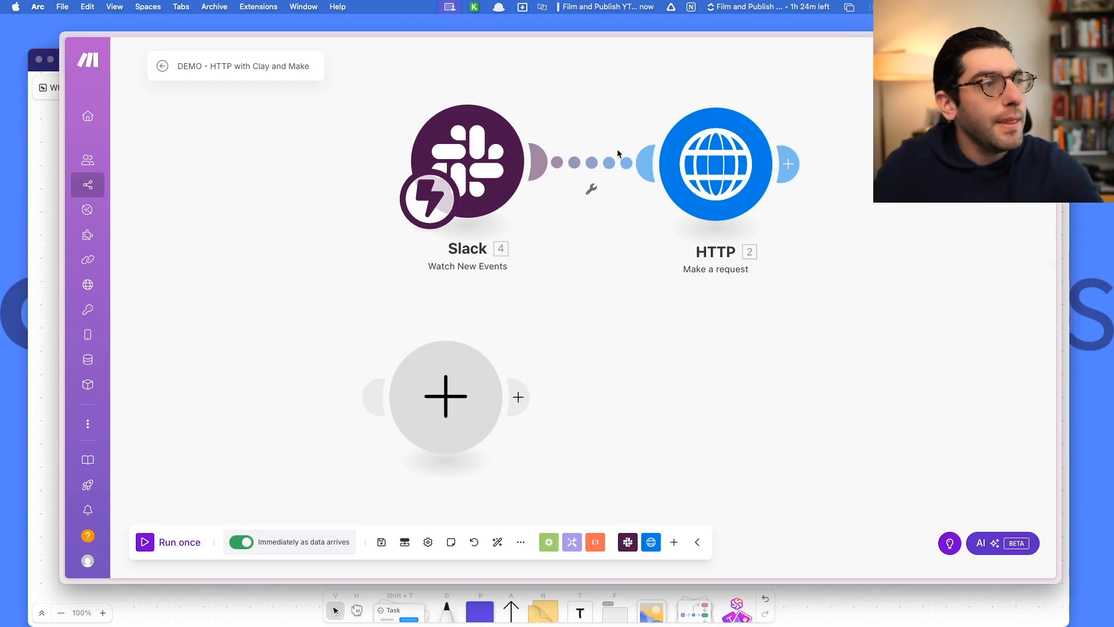
# Review the HTTP request module's URL settings, then delete the HTTP module.
pyautogui.click(724, 139)
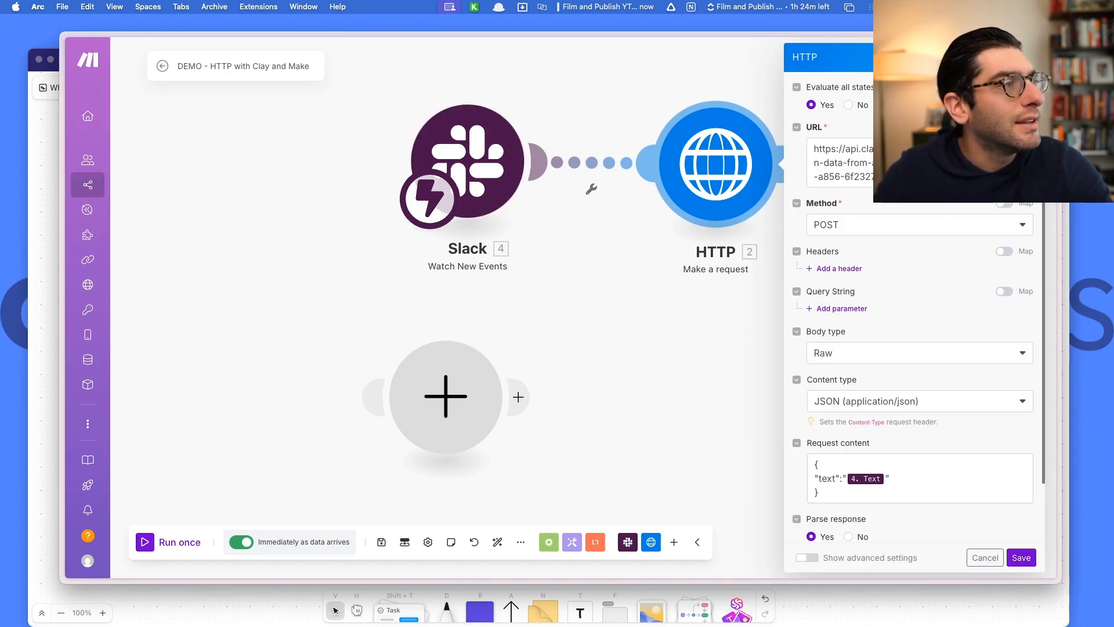
pyautogui.click(872, 168)
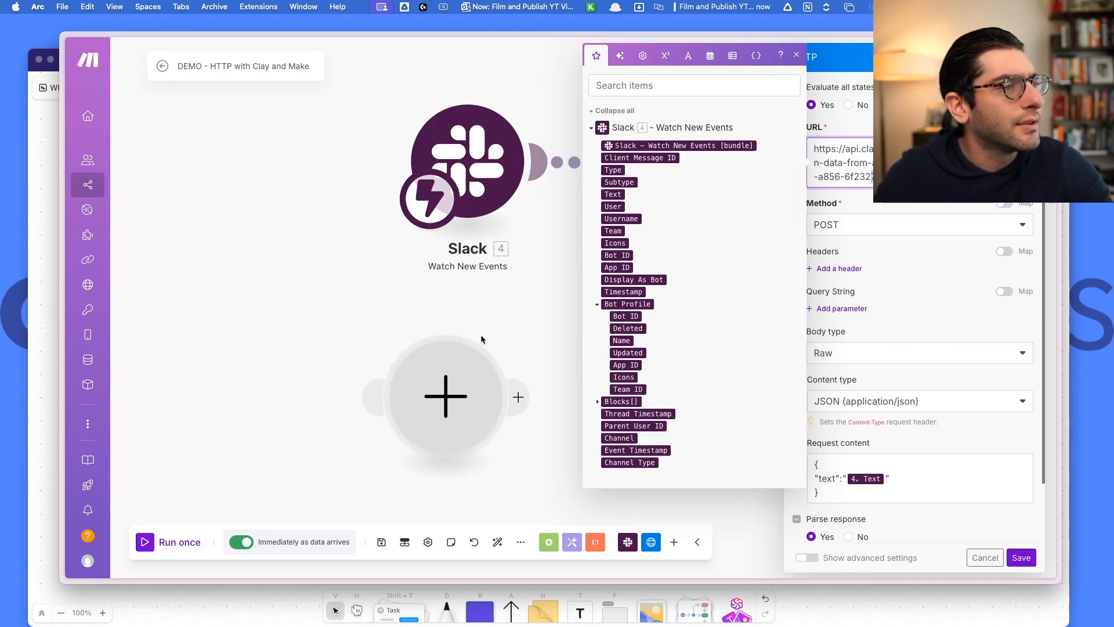
pyautogui.click(502, 305)
pyautogui.rightClick(719, 174)
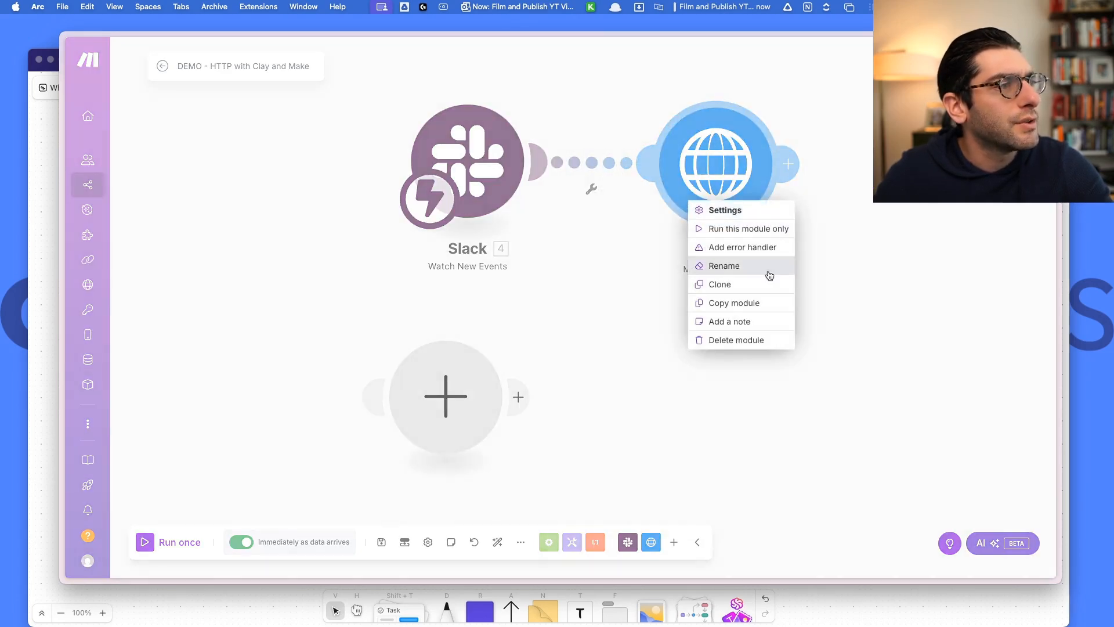
pyautogui.click(754, 339)
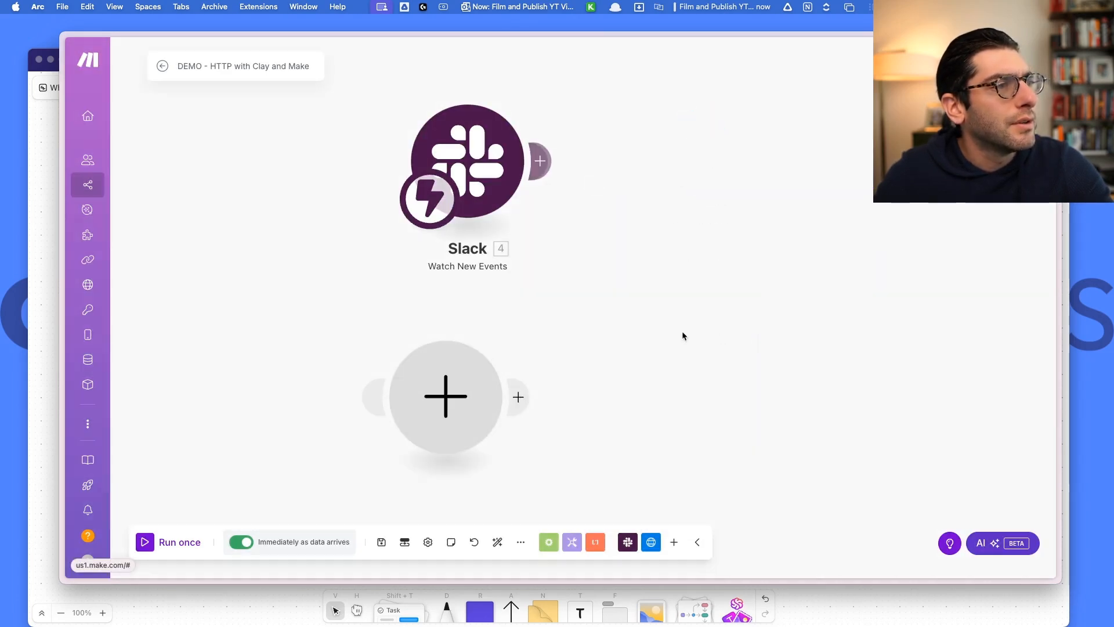
# Attach an HTTP 'Make a request' module after the Slack trigger, then switch to Clay's Custom Table.
pyautogui.click(540, 160)
pyautogui.click(810, 298)
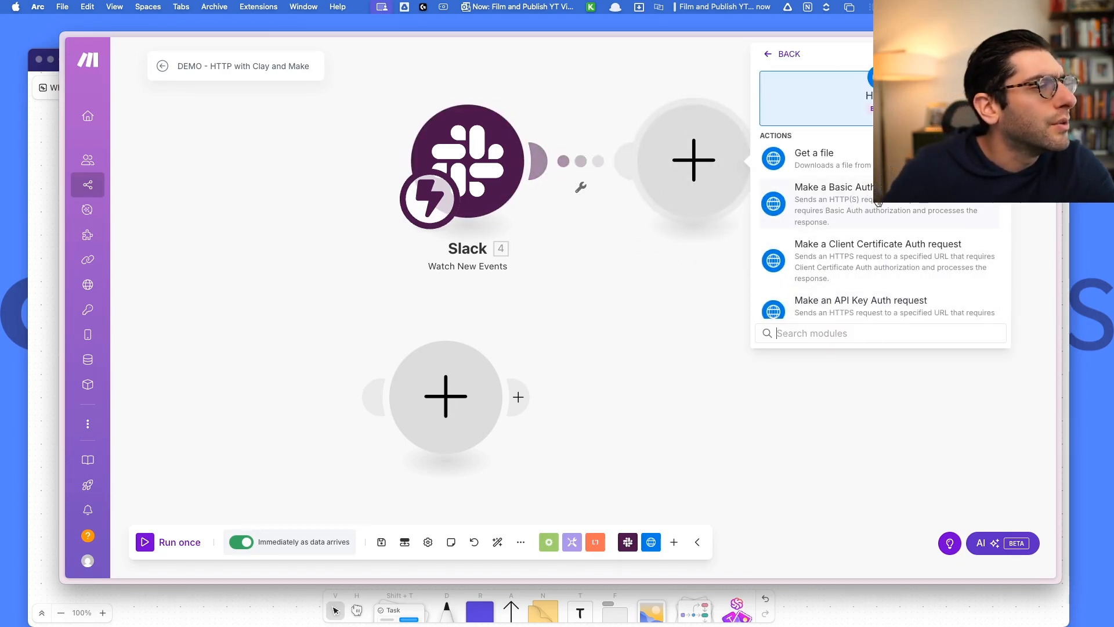
pyautogui.write('re')
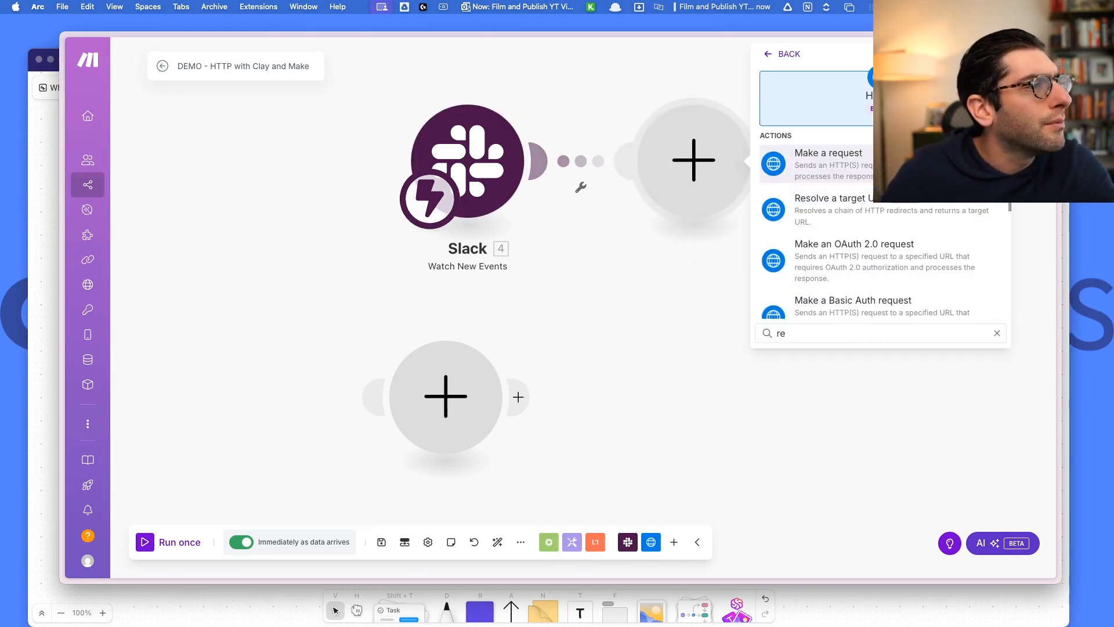
pyautogui.press('Return')
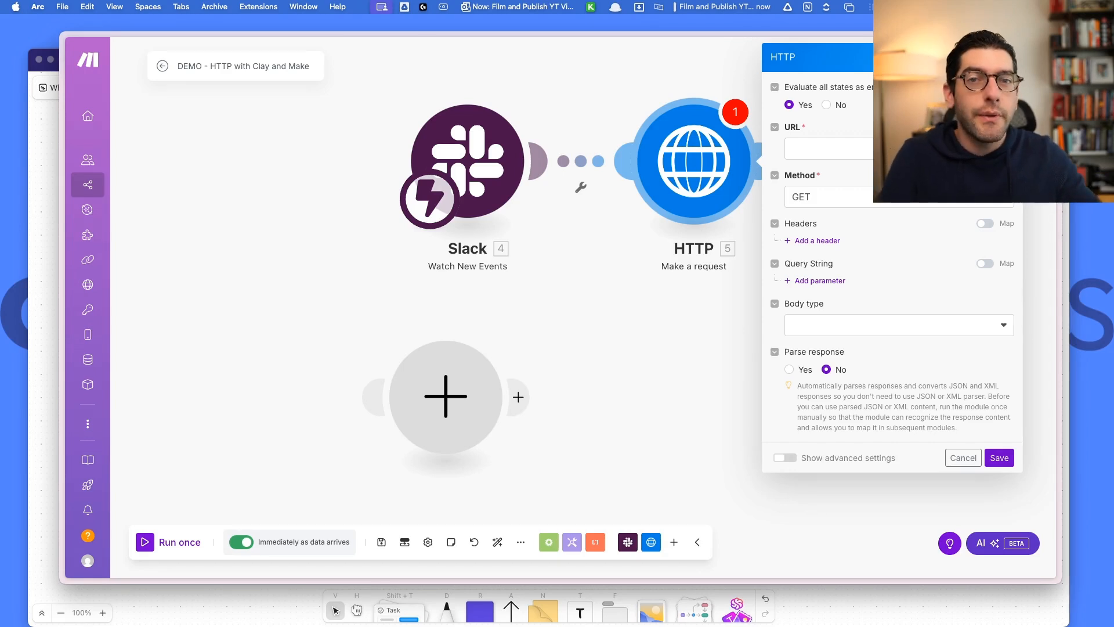
pyautogui.moveTo(63, 429)
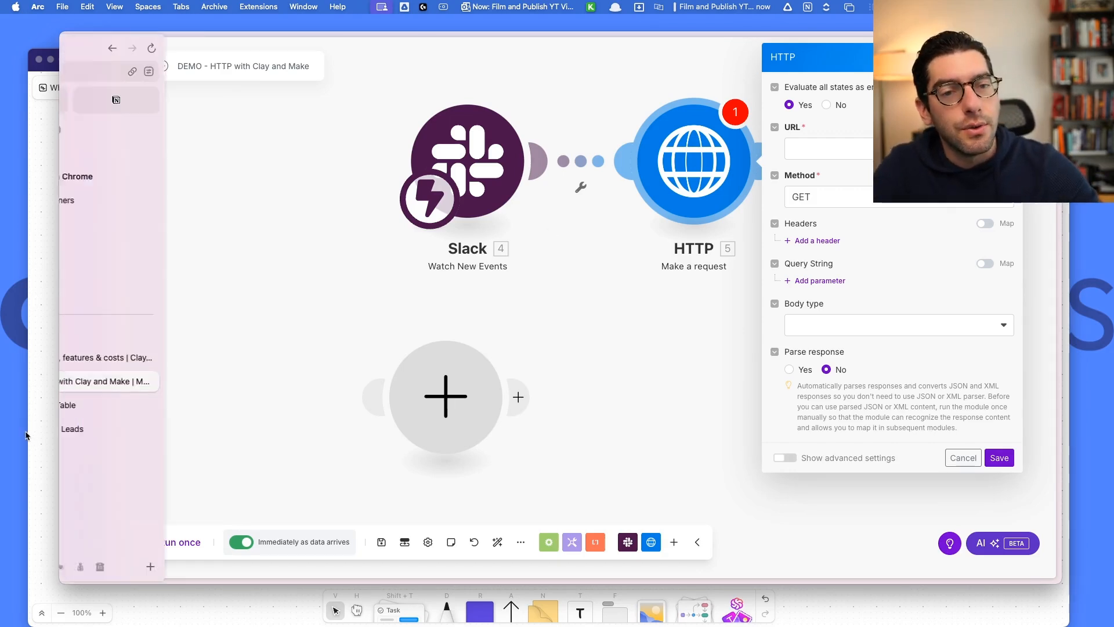
pyautogui.click(138, 407)
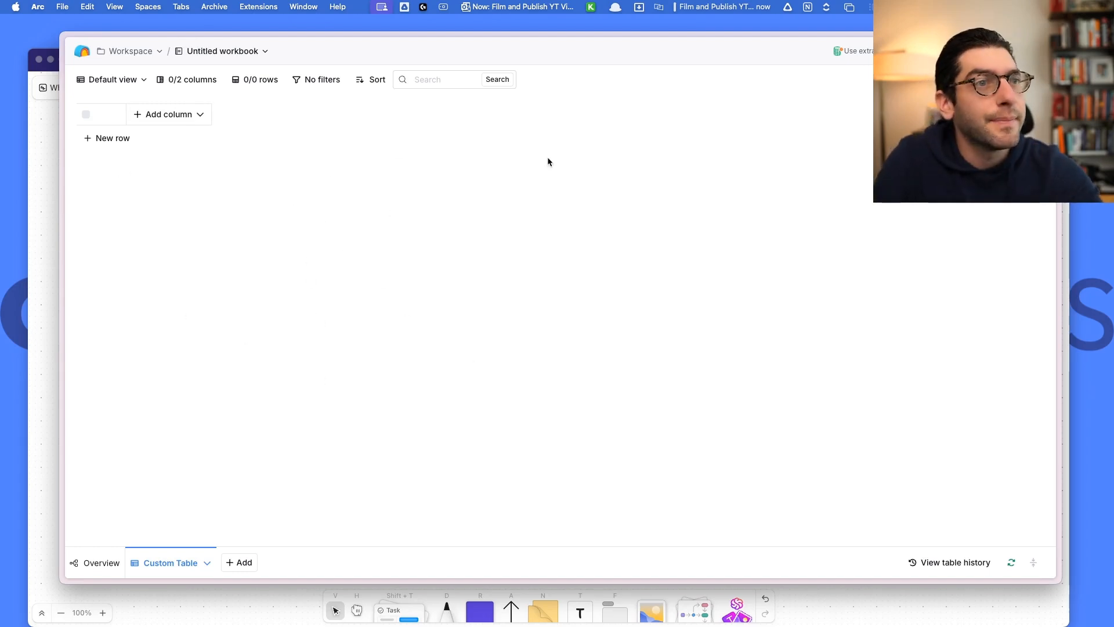
# Import a Monitor webhook source into the Custom Table and copy its generated webhook URL.
pyautogui.click(943, 79)
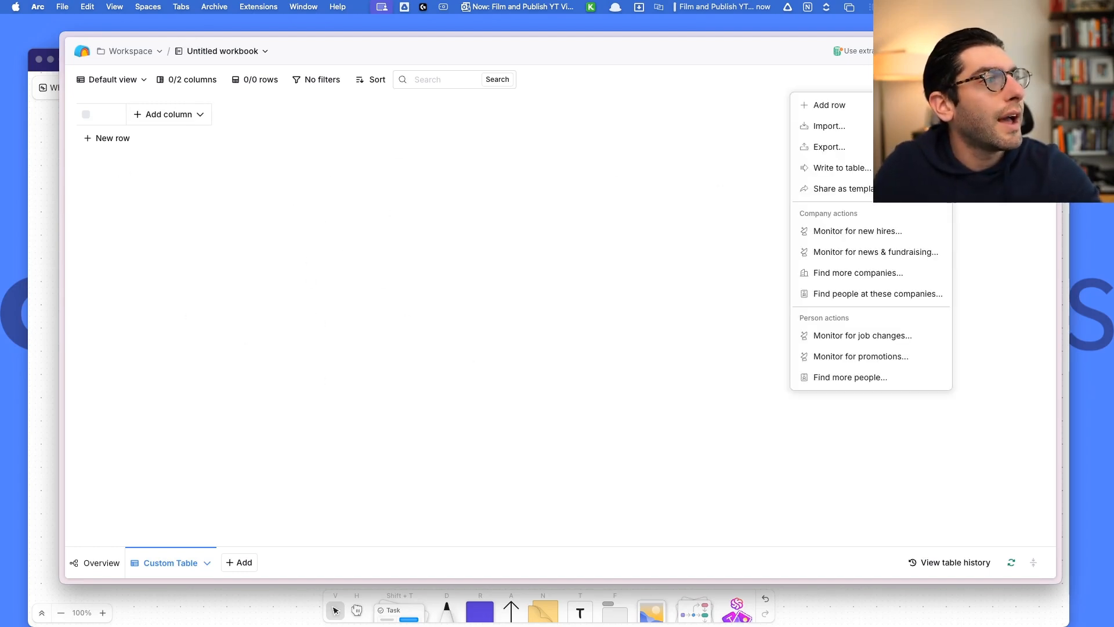
pyautogui.click(842, 123)
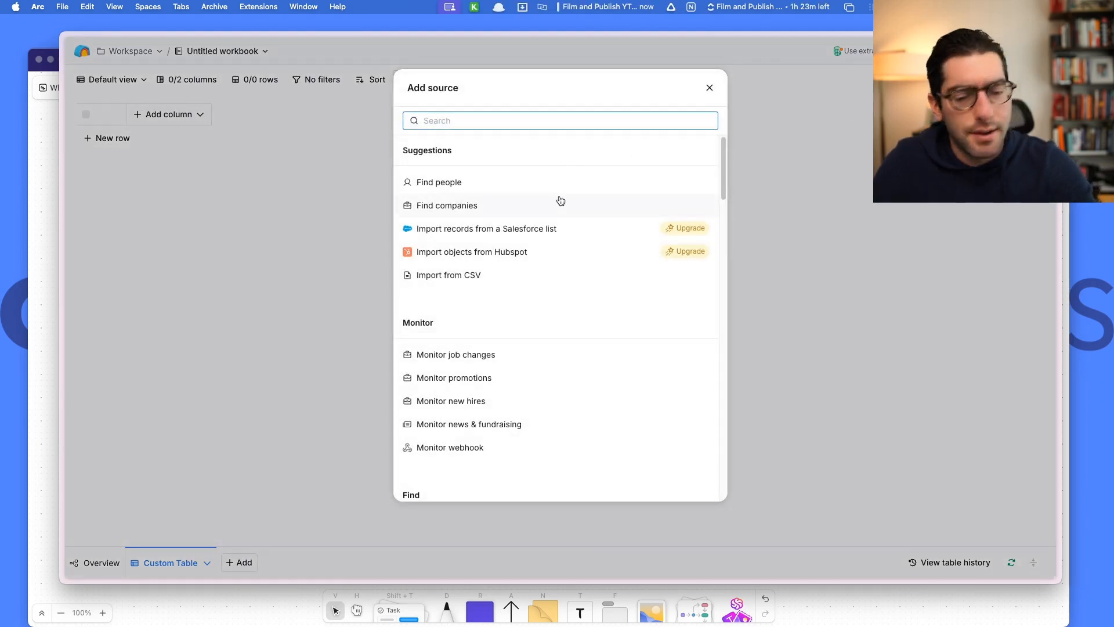
pyautogui.write('moni')
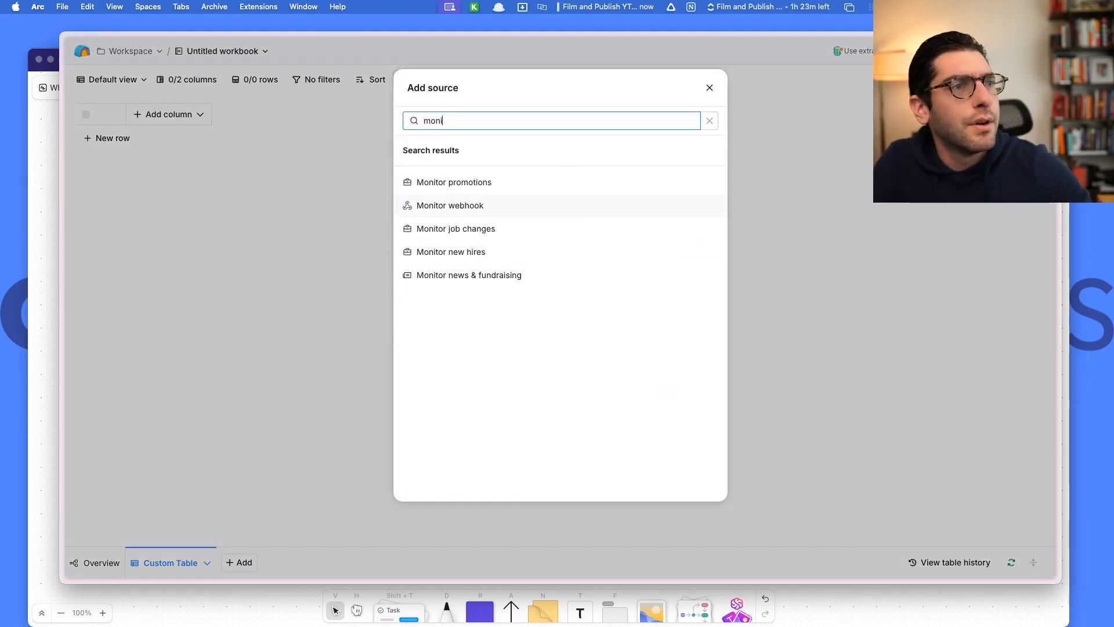
pyautogui.click(493, 211)
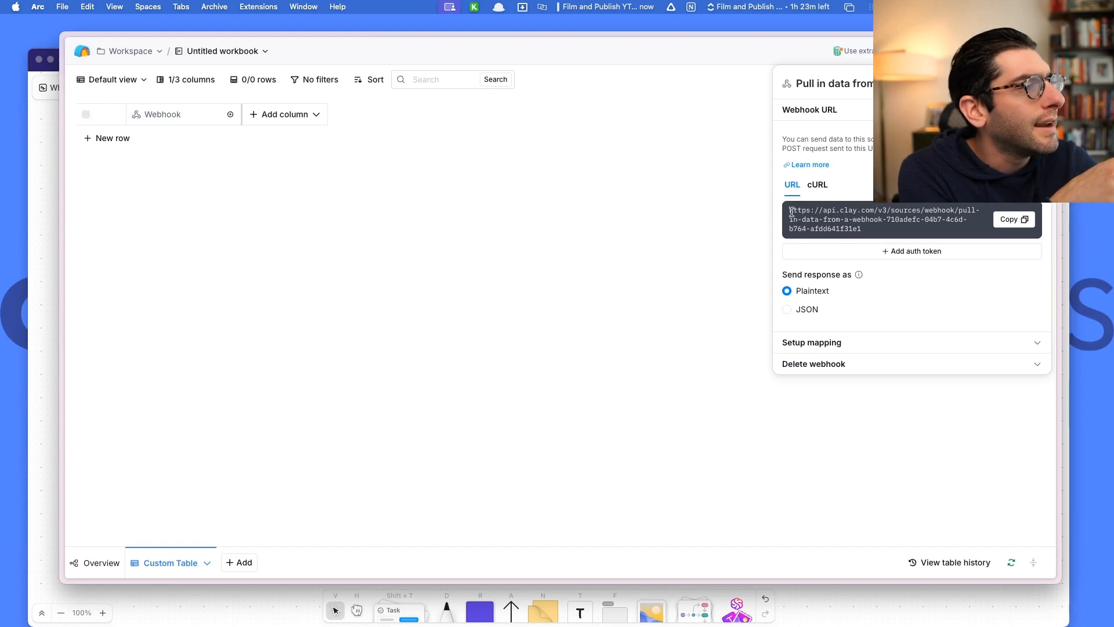
pyautogui.moveTo(790, 211); pyautogui.dragTo(894, 231)
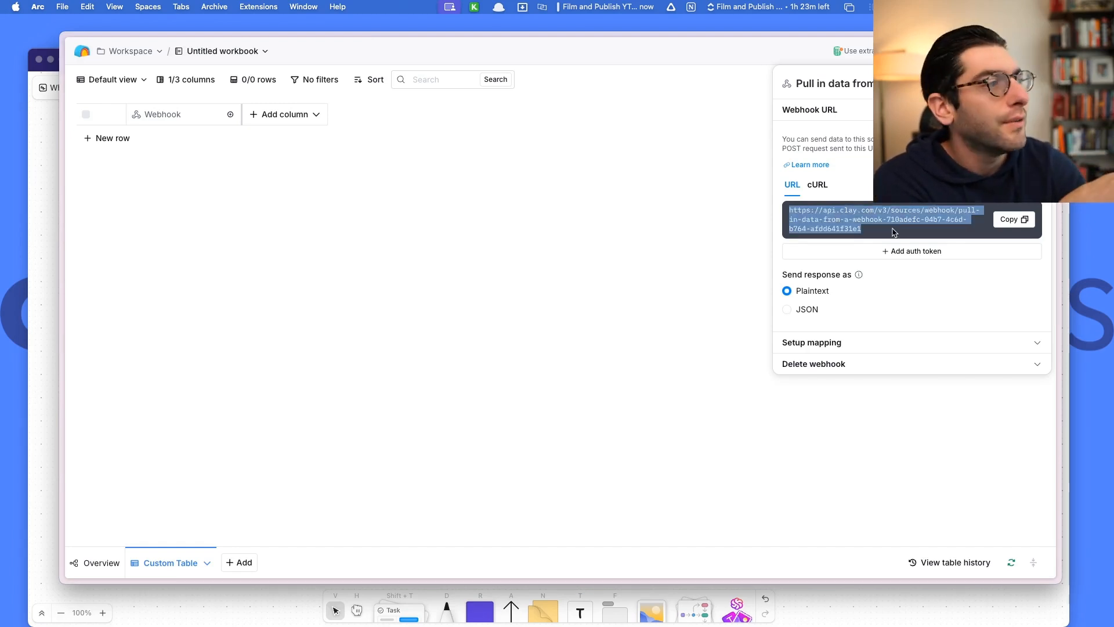
pyautogui.click(1010, 224)
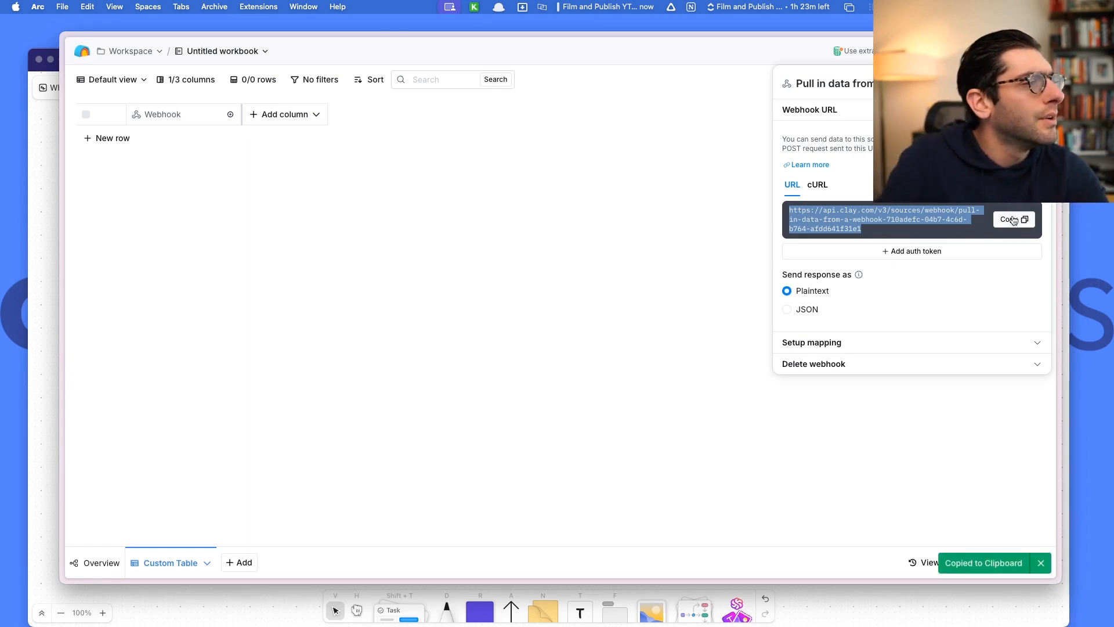
pyautogui.click(1012, 219)
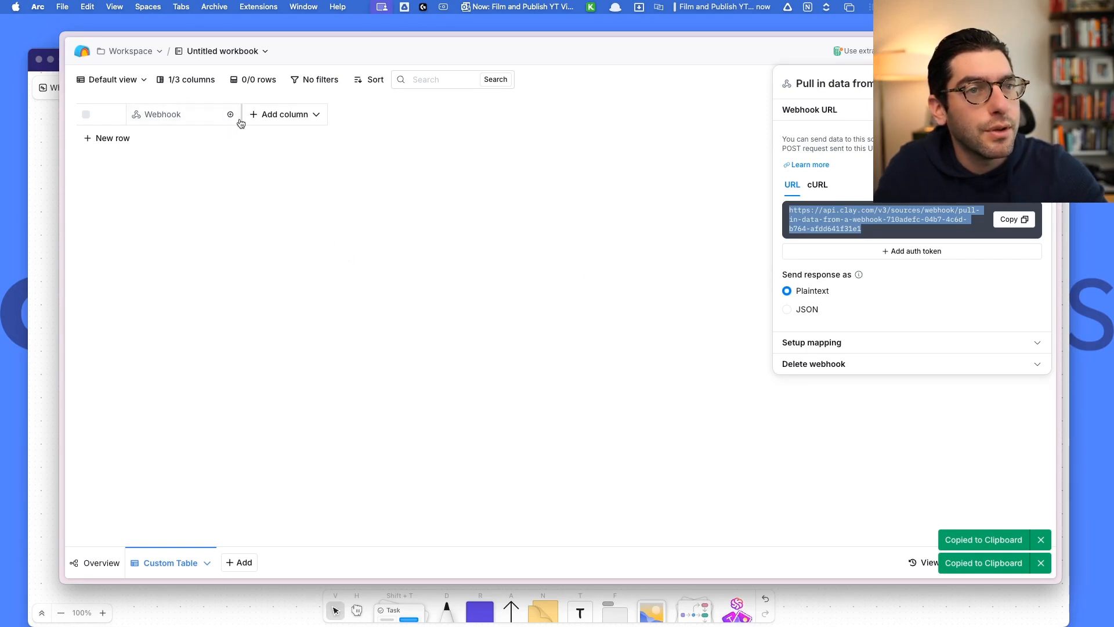
pyautogui.moveTo(97, 377)
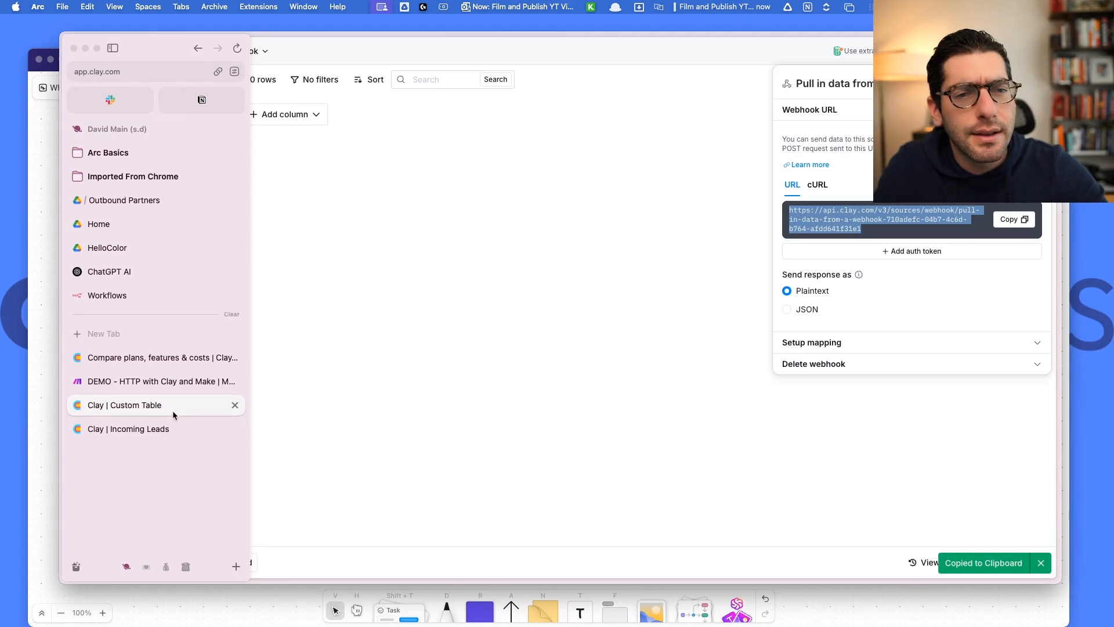
# Paste the Clay webhook URL into the HTTP module and set the method to POST.
pyautogui.click(171, 383)
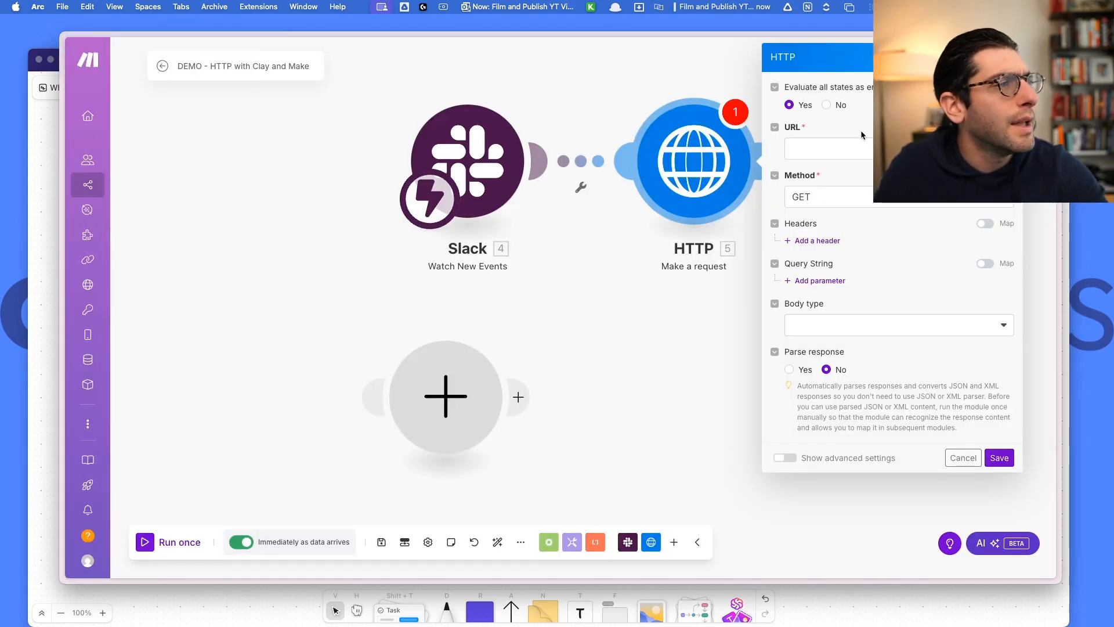
pyautogui.click(821, 150)
pyautogui.press('cmd+v')
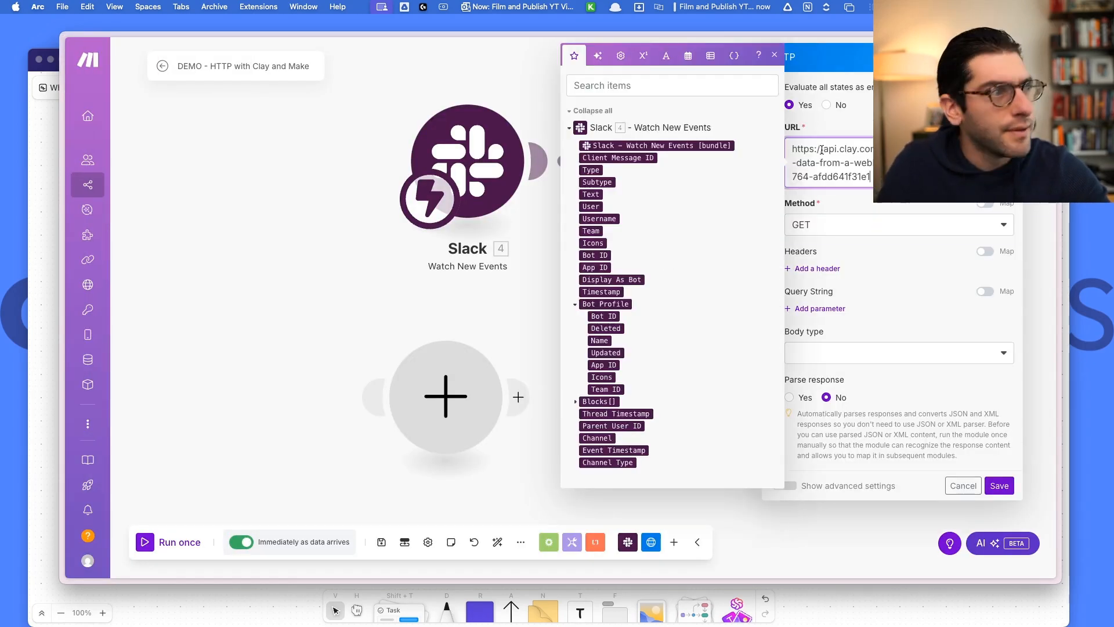
pyautogui.click(923, 208)
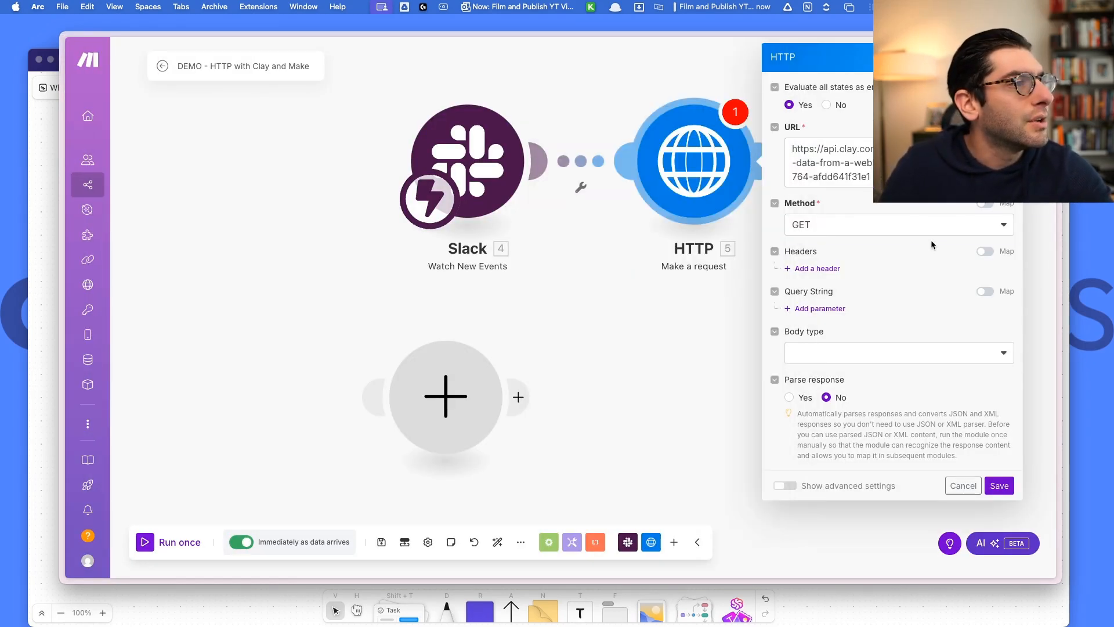
pyautogui.click(943, 227)
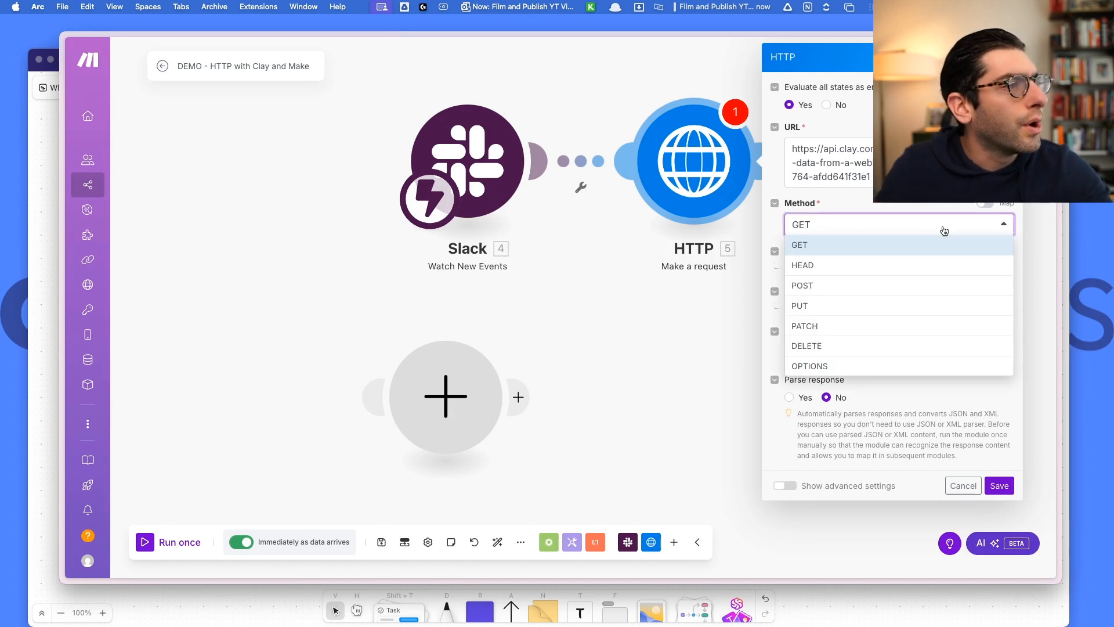
pyautogui.click(871, 288)
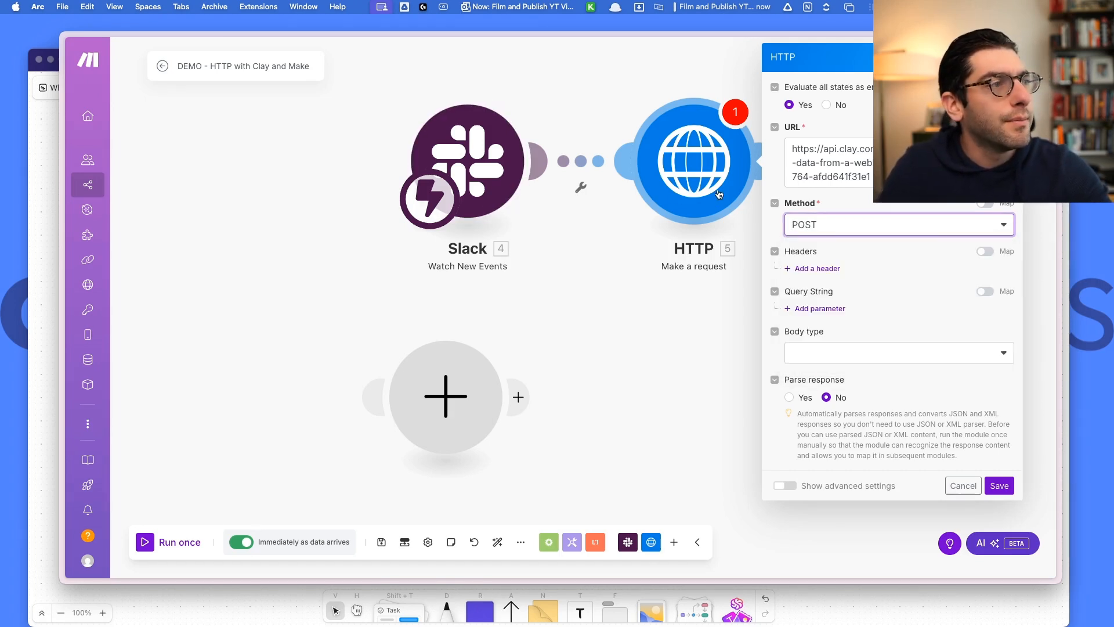
pyautogui.click(934, 227)
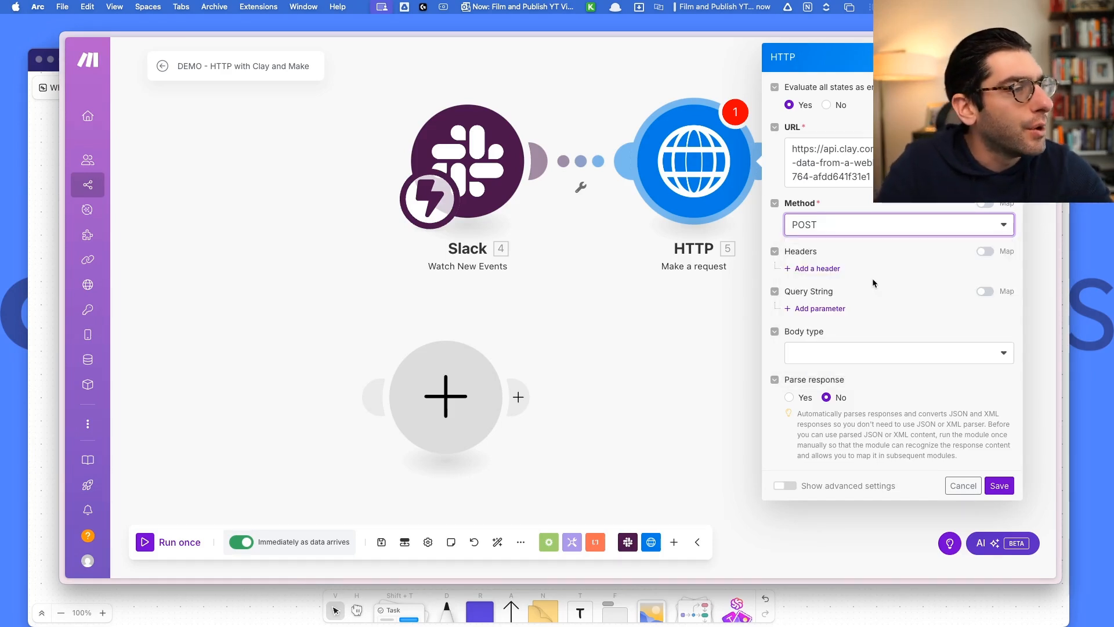
# Set body type Raw, content type JSON, with content {"text": Slack message Text}.
pyautogui.click(908, 354)
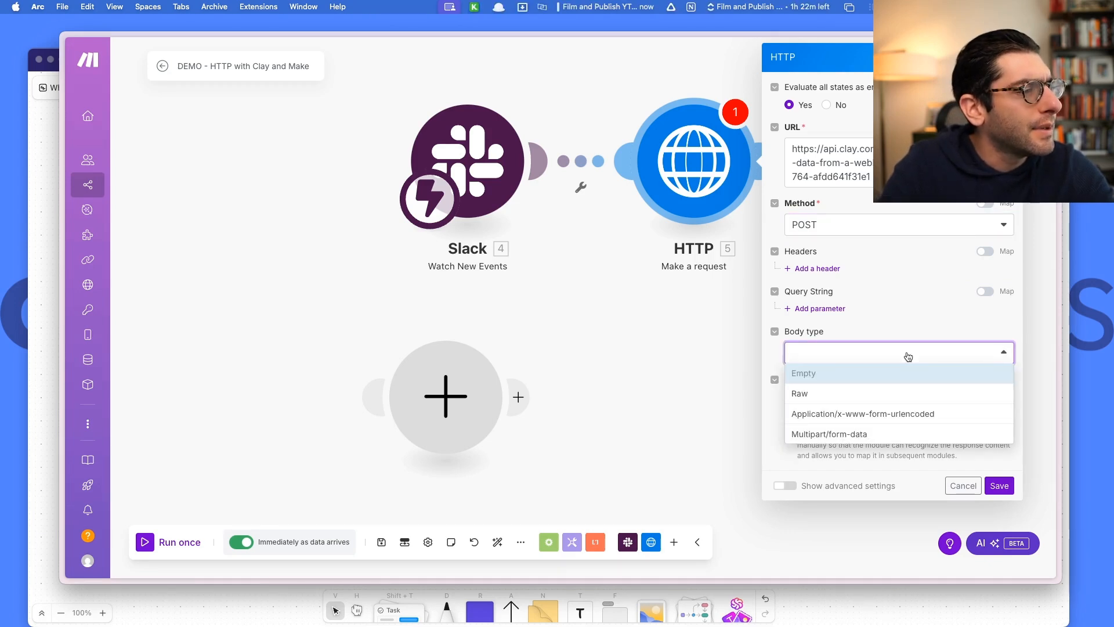
pyautogui.click(849, 393)
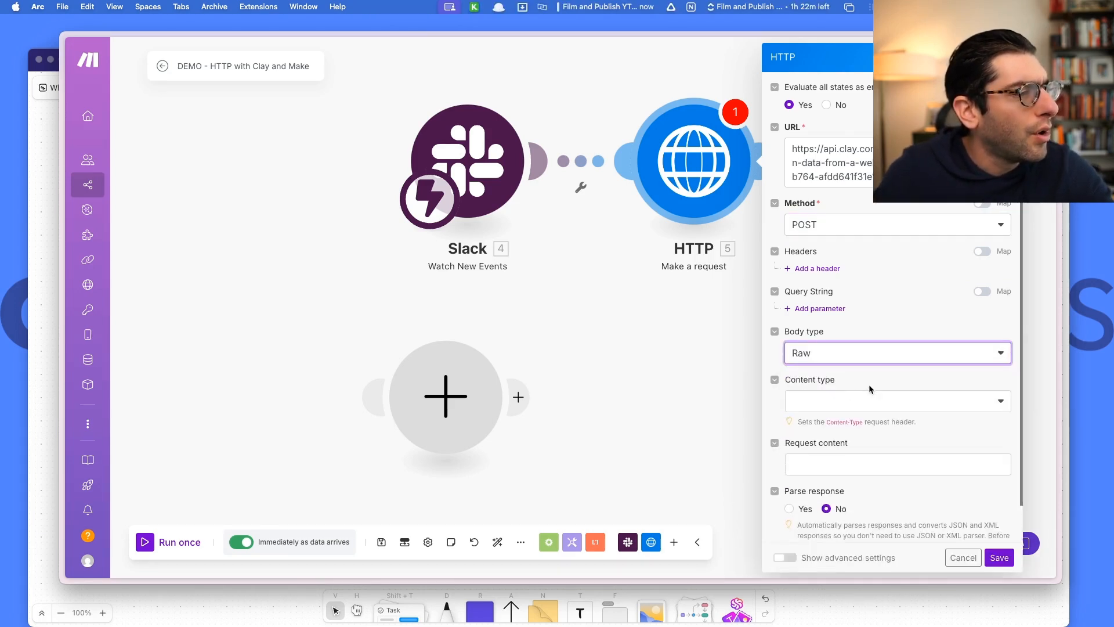
pyautogui.click(875, 399)
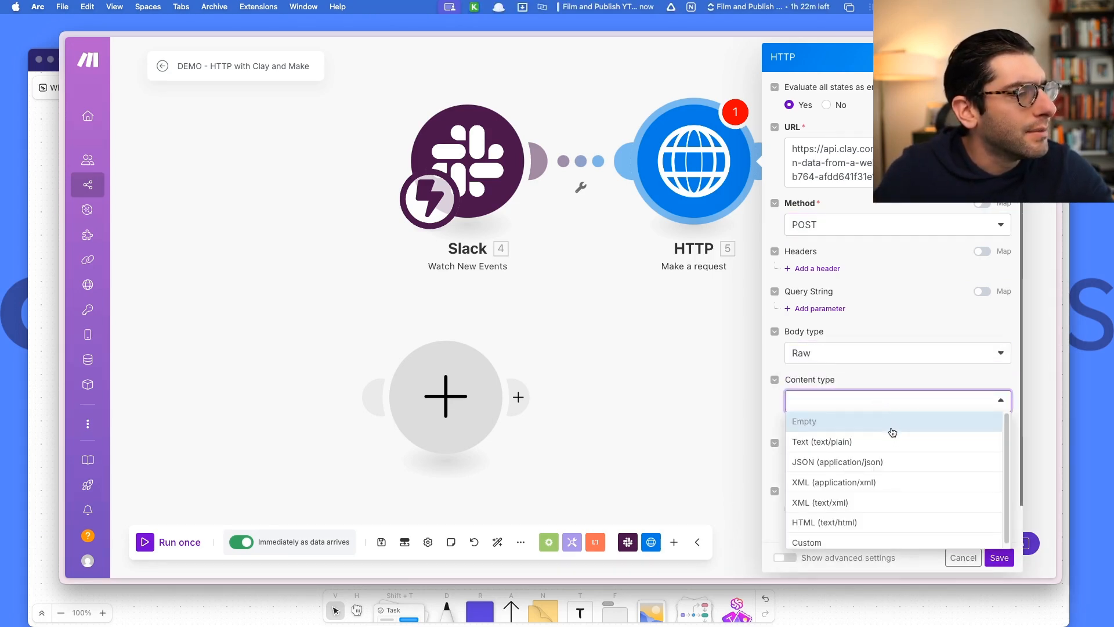
pyautogui.click(898, 460)
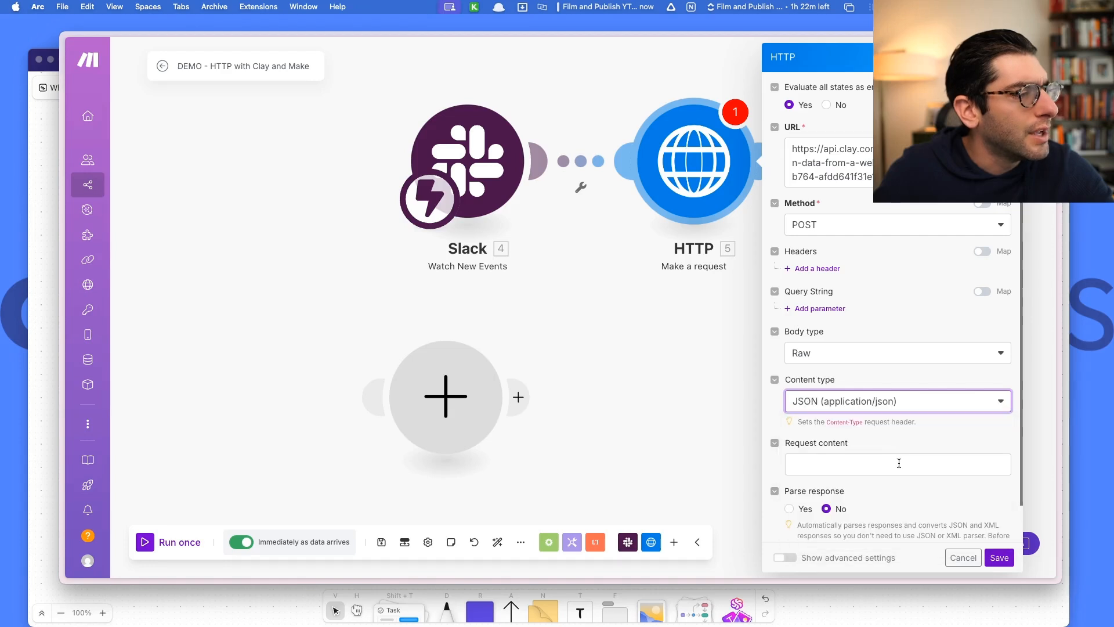
pyautogui.click(853, 465)
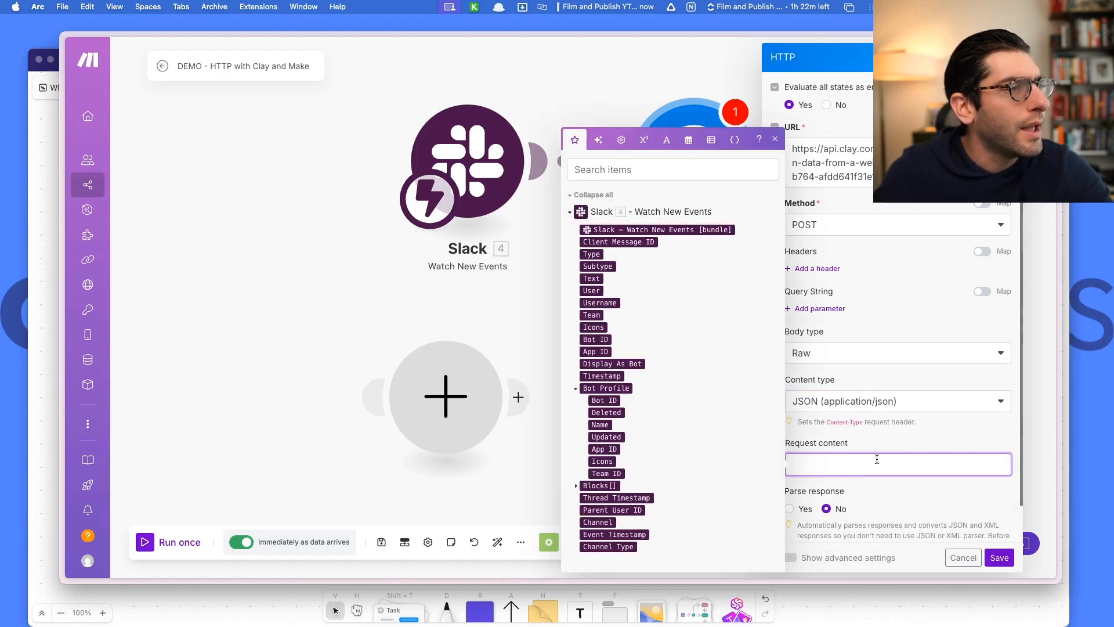
pyautogui.write('{')
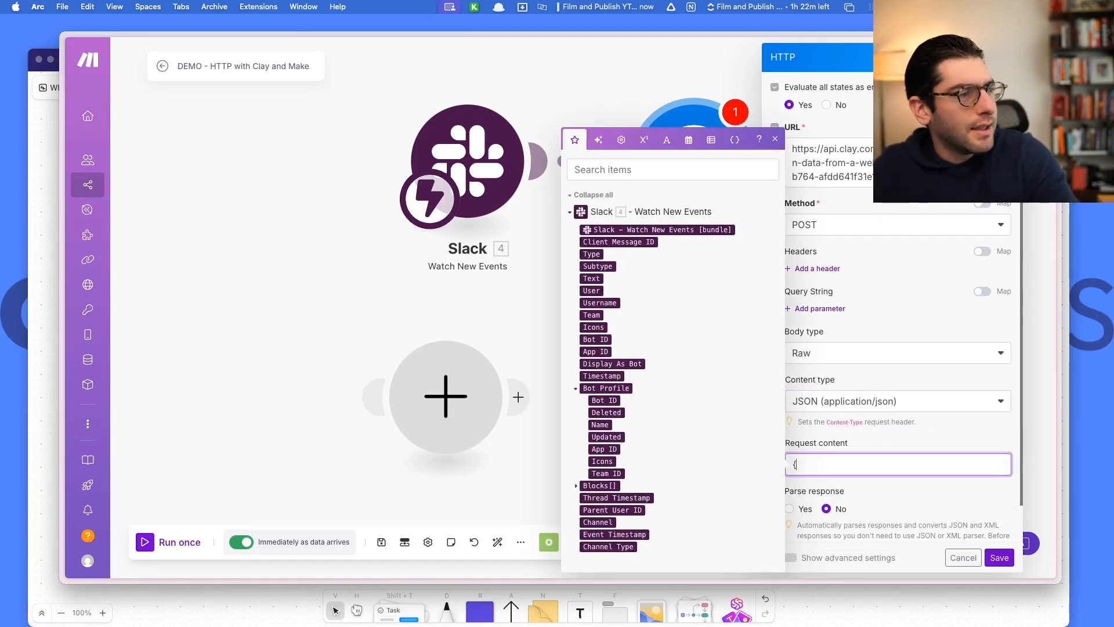
pyautogui.press('Return')
pyautogui.write('}')
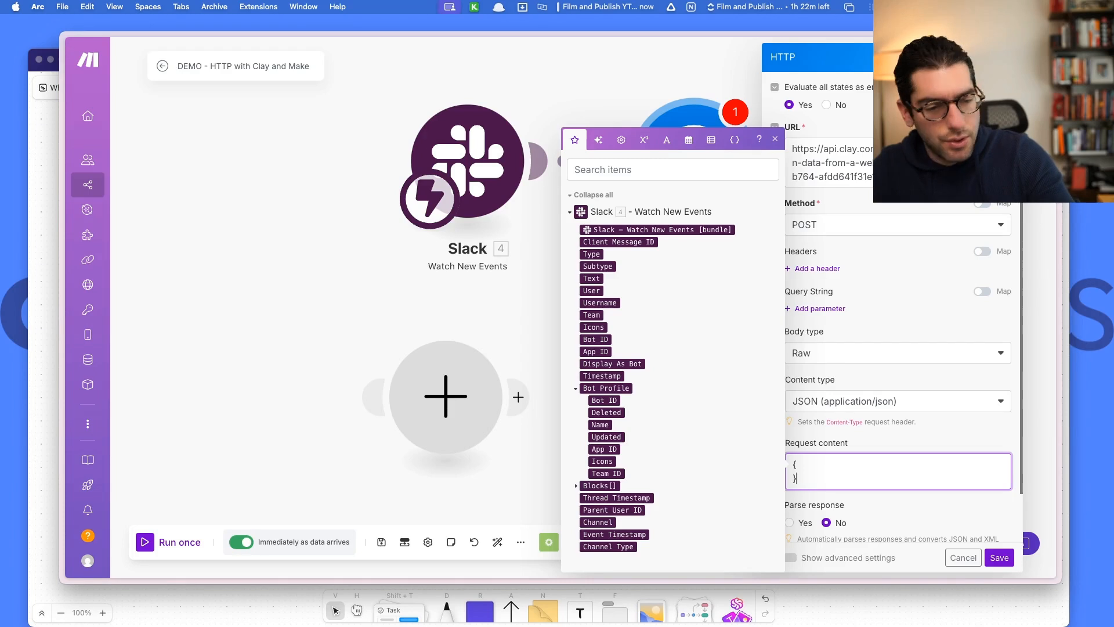
pyautogui.press('Left')
pyautogui.press('Return')
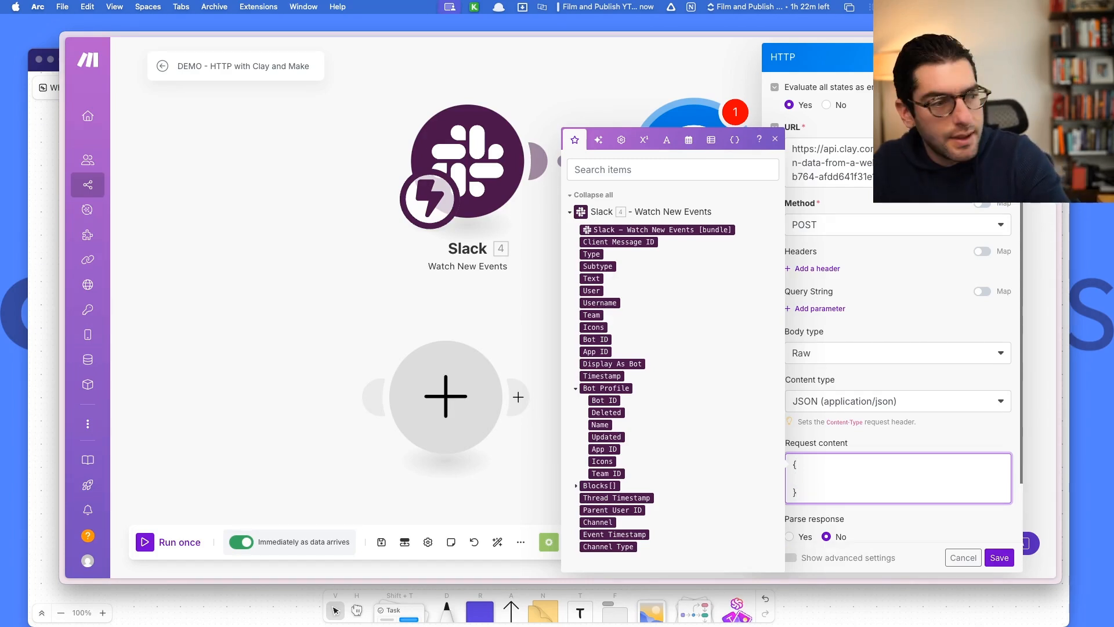
pyautogui.write('"text"')
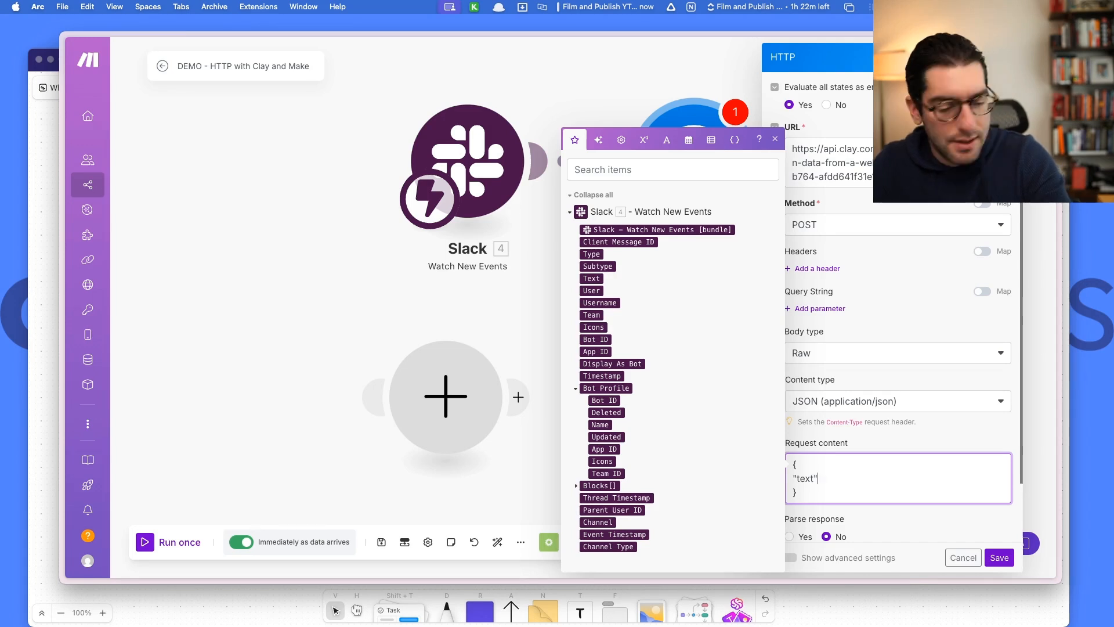
pyautogui.write(':')
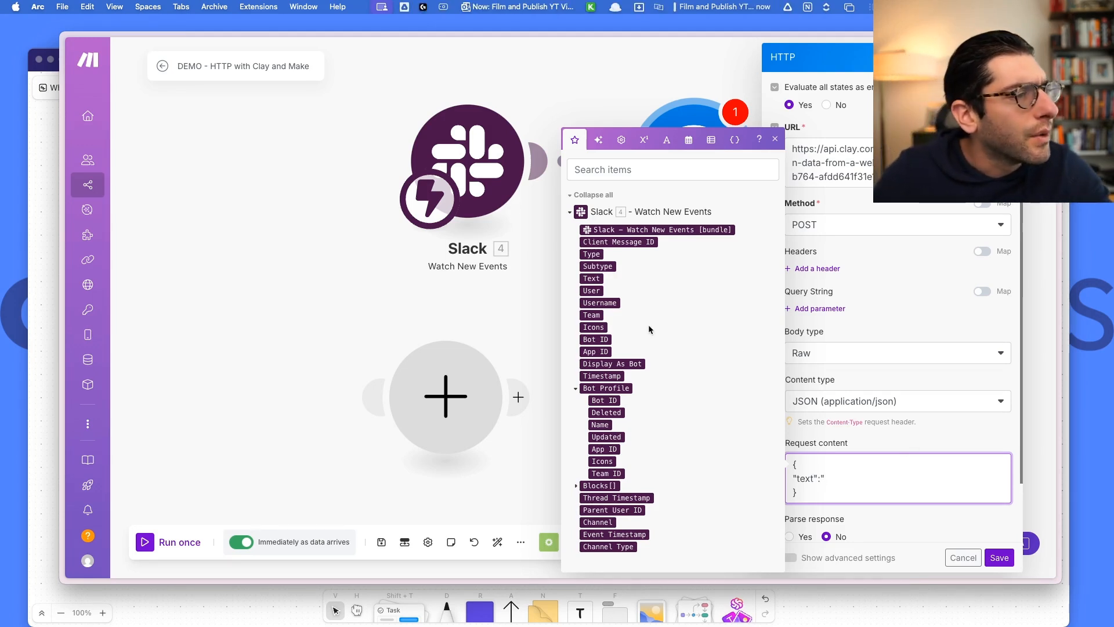
pyautogui.click(594, 278)
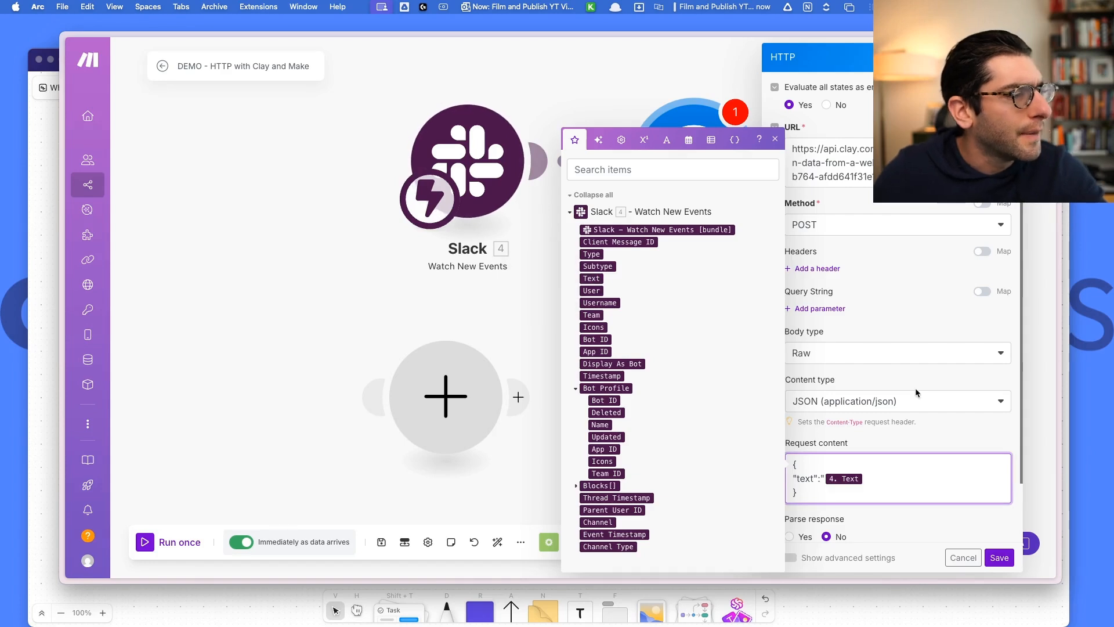
pyautogui.write('"')
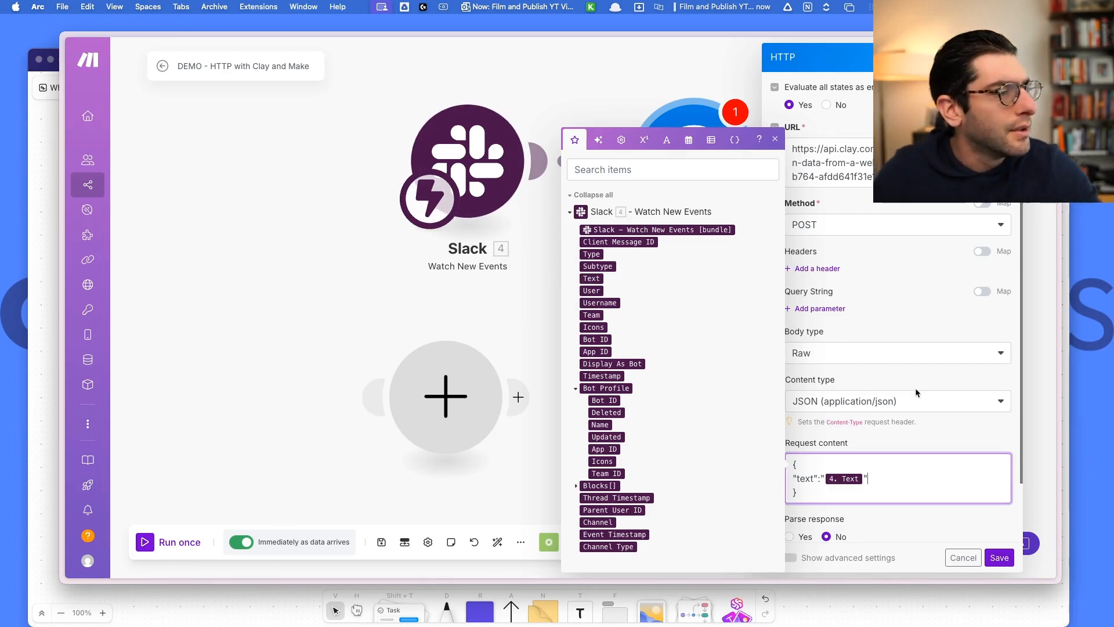
pyautogui.click(923, 429)
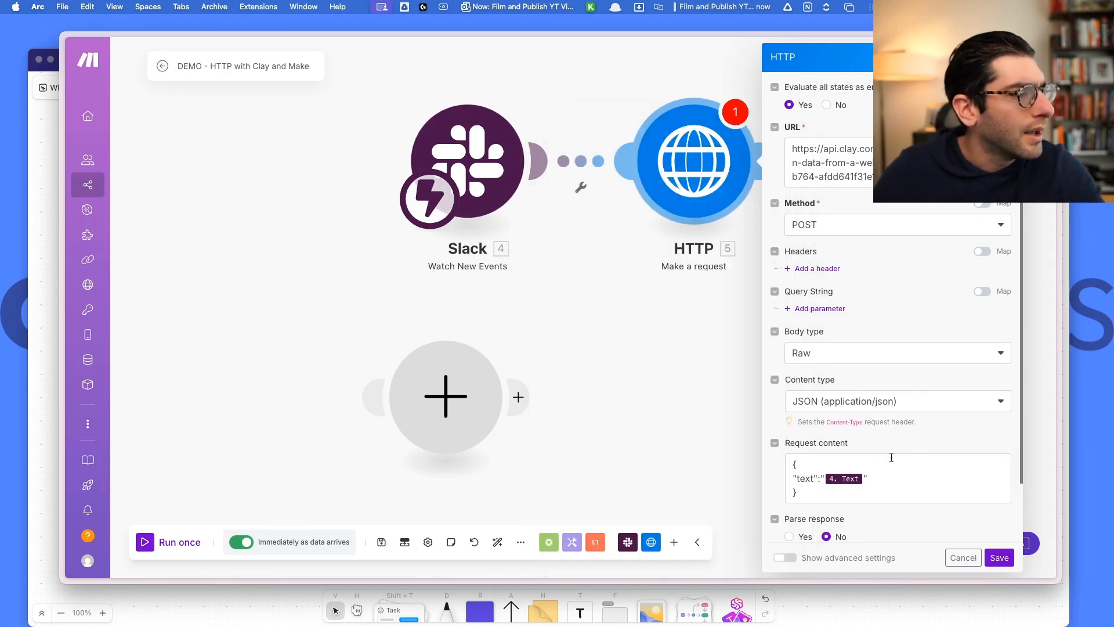
# Turn response parsing on and save the HTTP module settings.
pyautogui.click(789, 536)
pyautogui.scroll(-2, 826, 504)
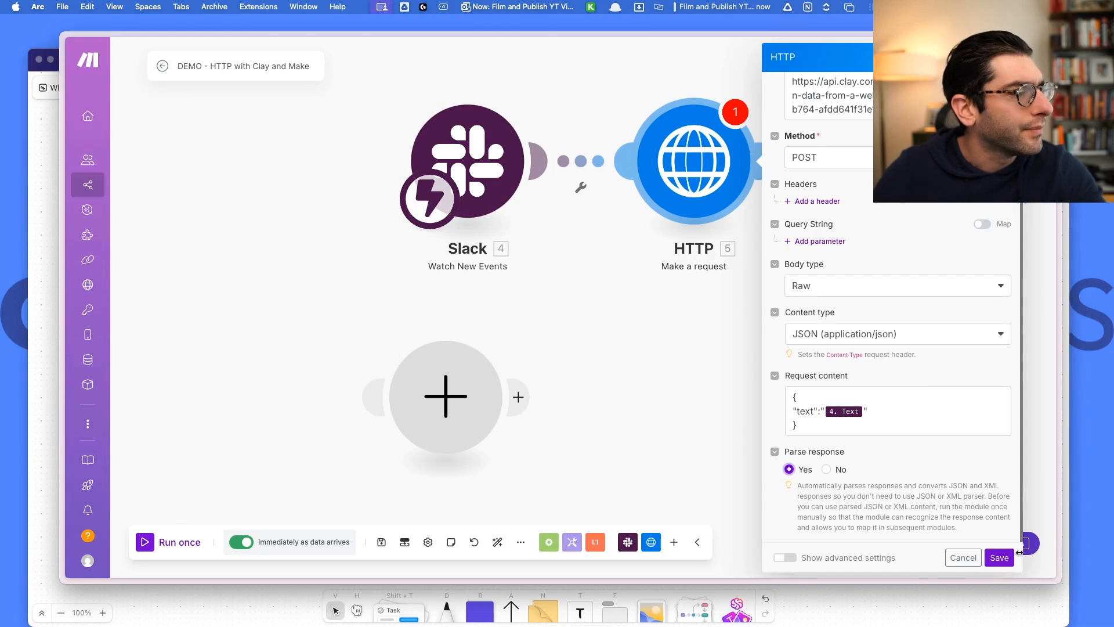
pyautogui.click(999, 557)
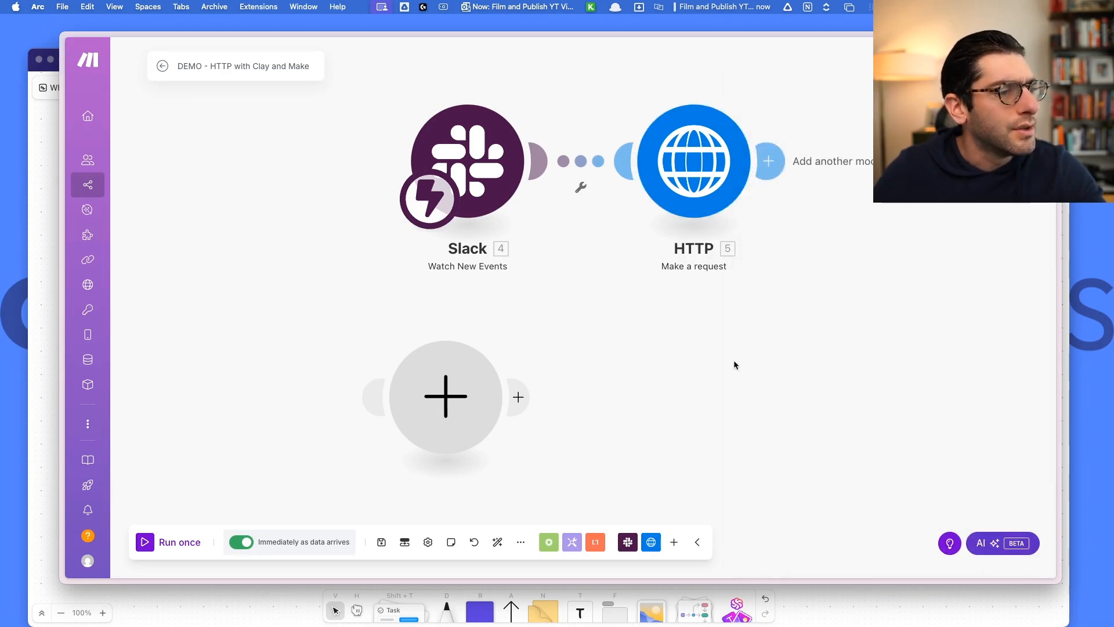
# Run once waiting for new data, send 'test data 1' in temp-demo-channel, then view Slack output.
pyautogui.click(172, 546)
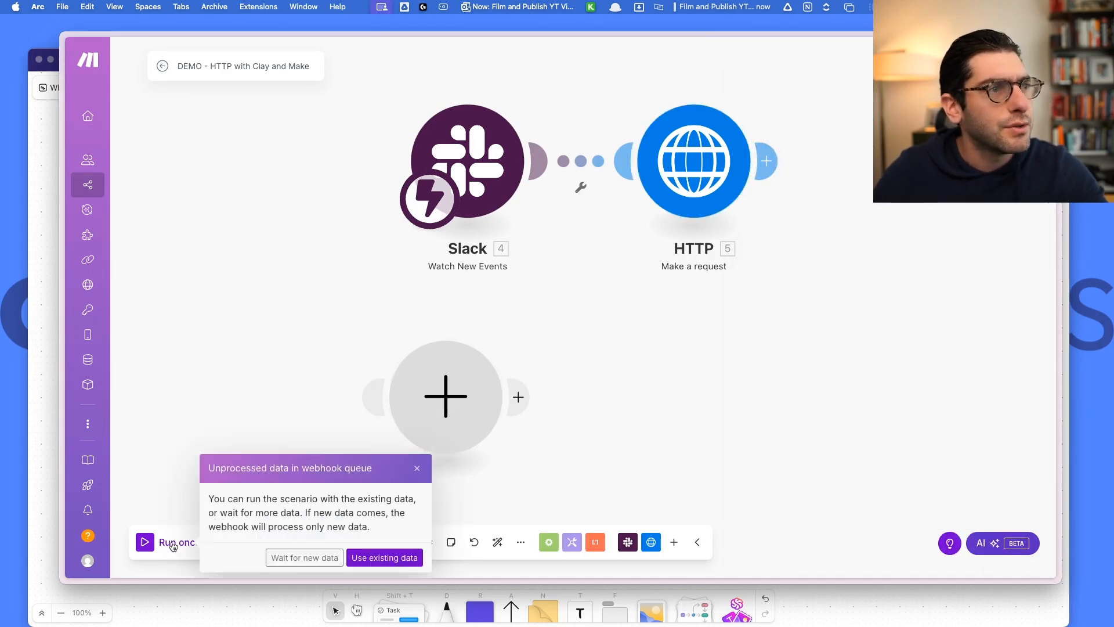
pyautogui.click(321, 558)
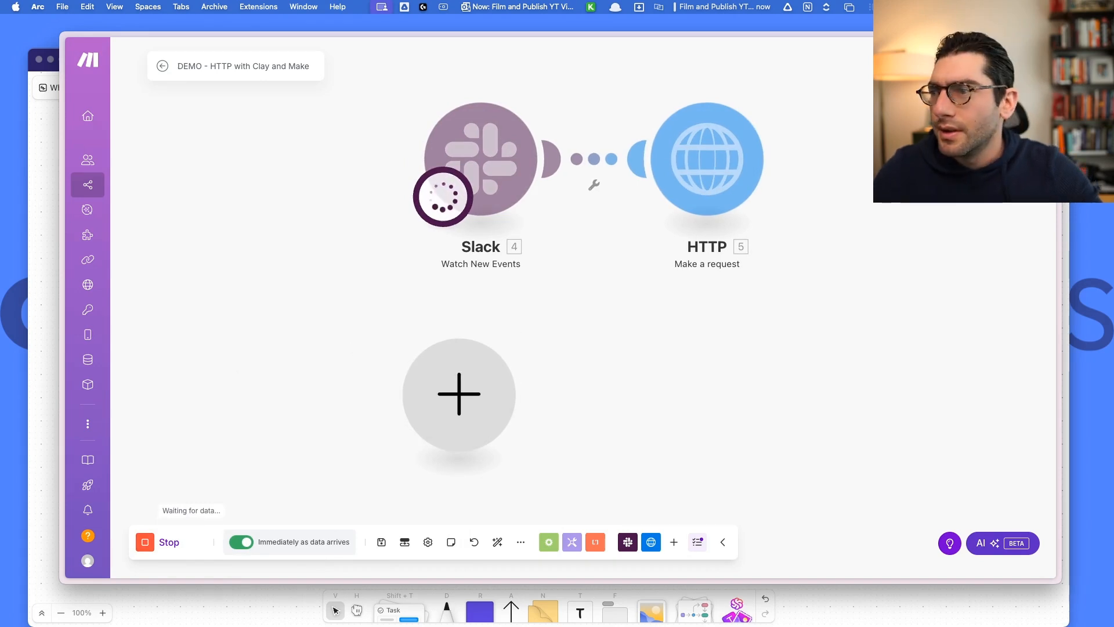
pyautogui.moveTo(0, 78); pyautogui.dragTo(314, 93)
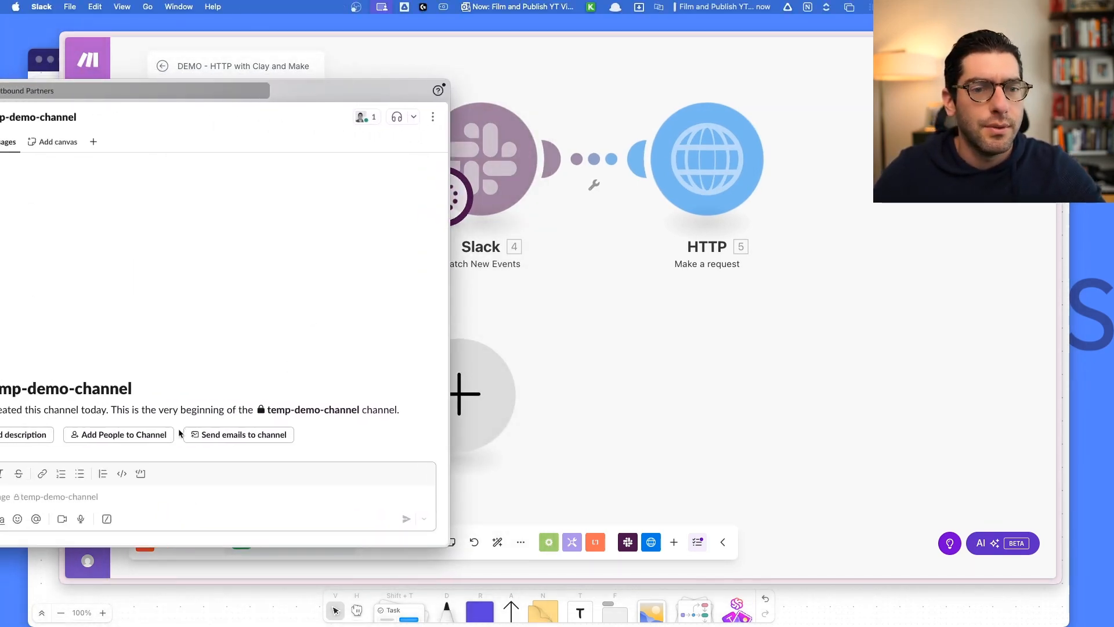
pyautogui.click(95, 500)
pyautogui.write('test')
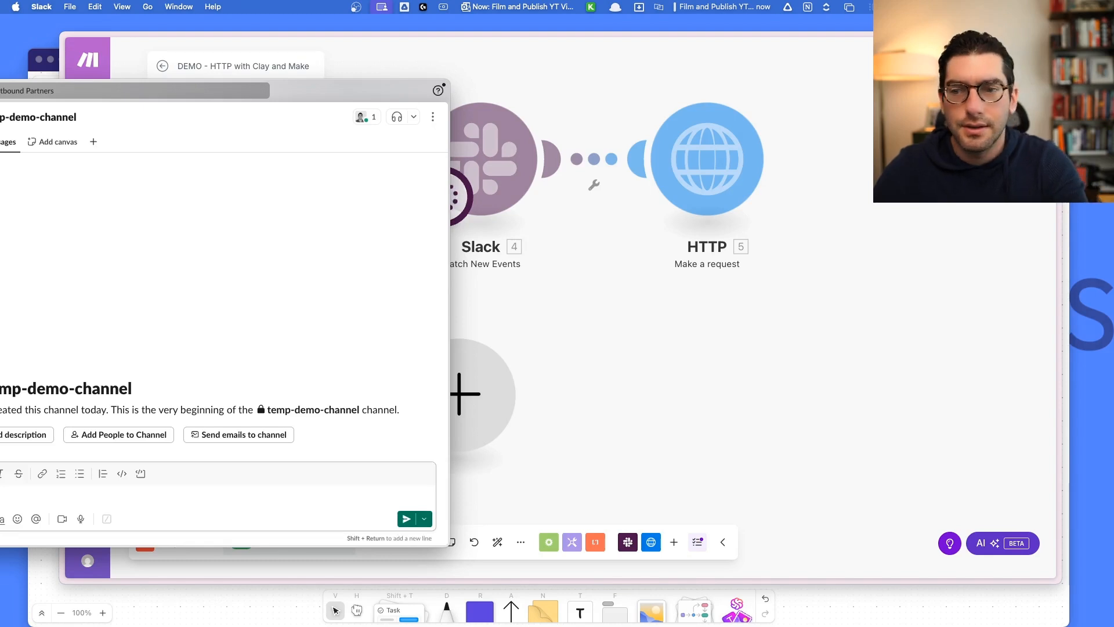
pyautogui.write(' data ')
pyautogui.write('1')
pyautogui.press('Return')
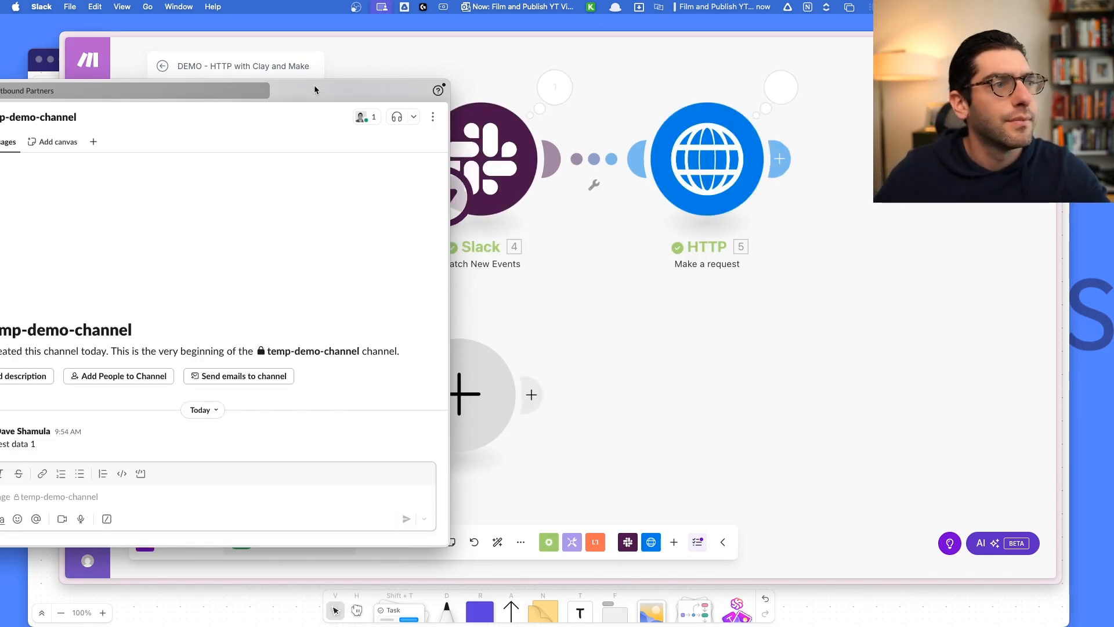
pyautogui.moveTo(322, 88); pyautogui.dragTo(0, 98)
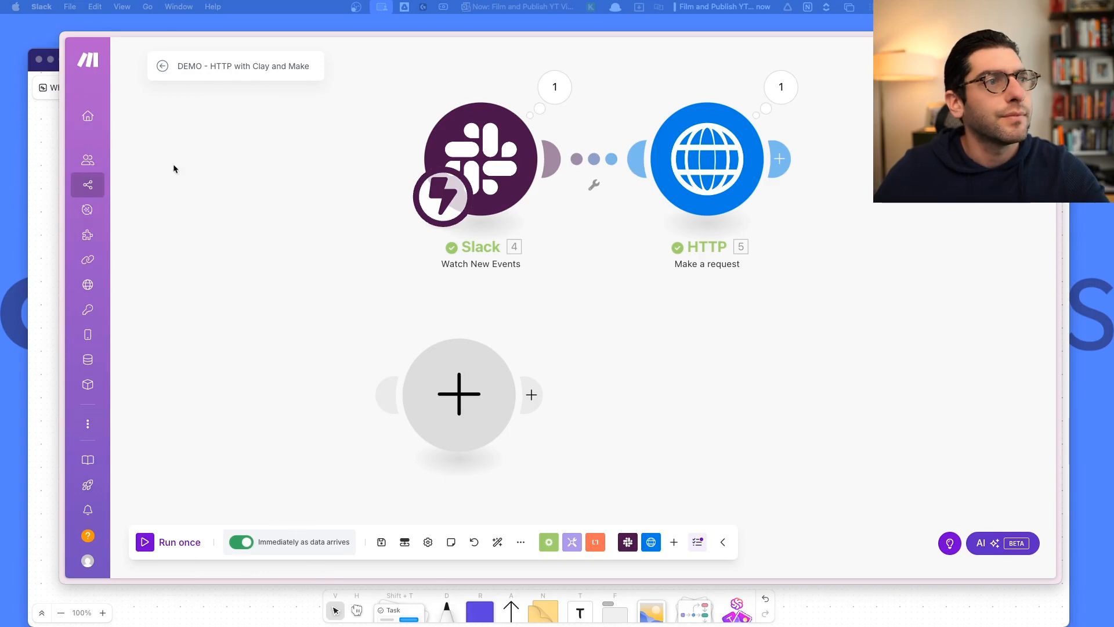
pyautogui.click(557, 86)
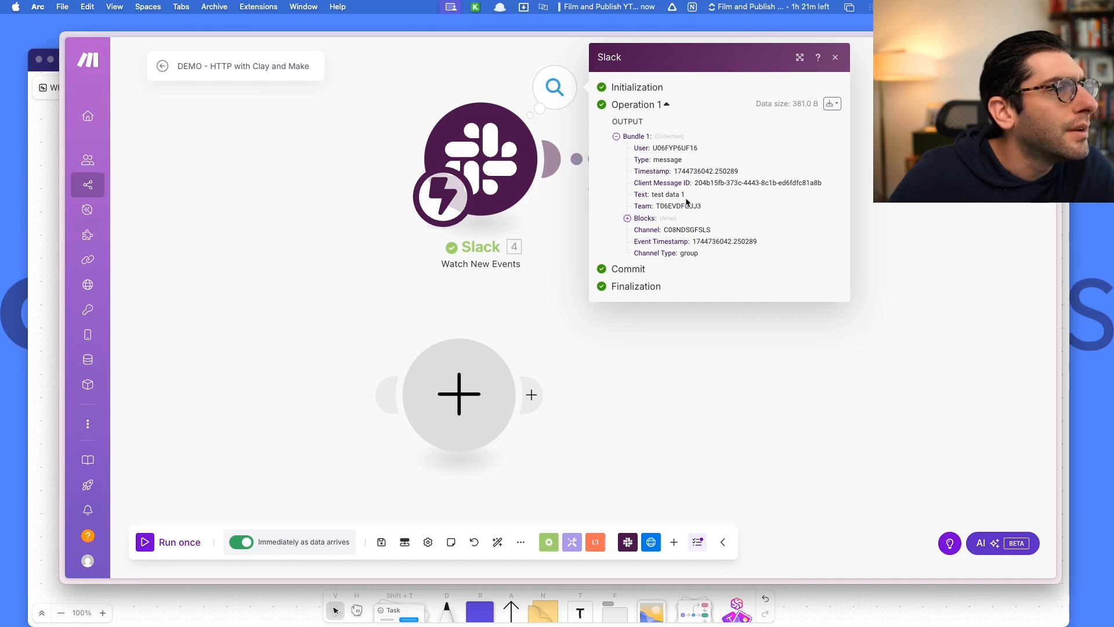
# Inspect the HTTP module's output (status 200, data OK) and headers, then switch to Clay.
pyautogui.click(841, 60)
pyautogui.click(783, 87)
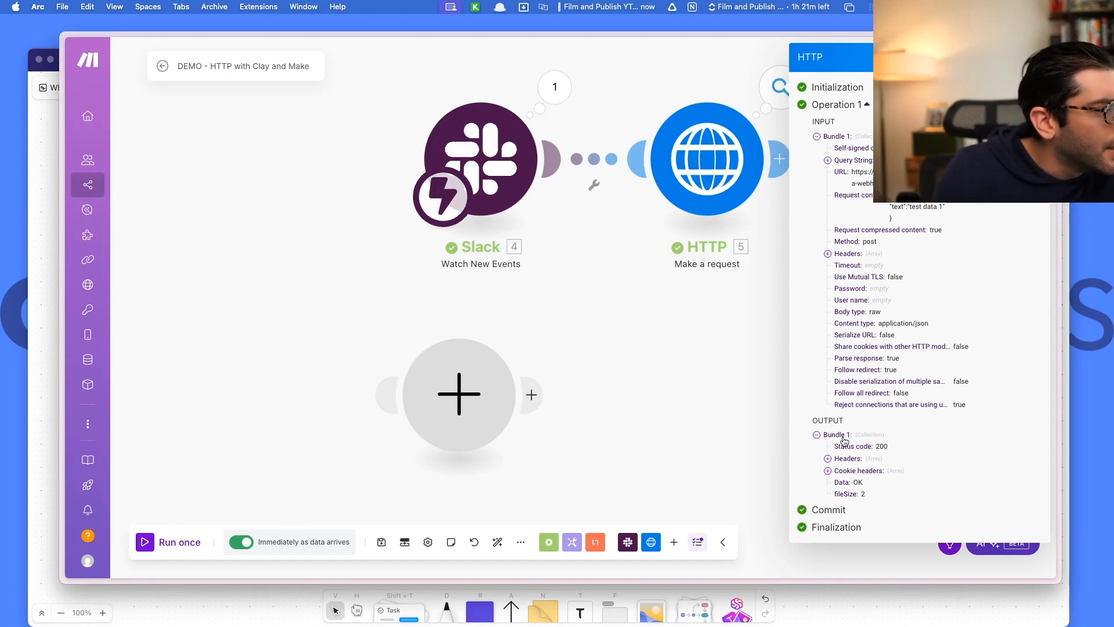
pyautogui.click(828, 458)
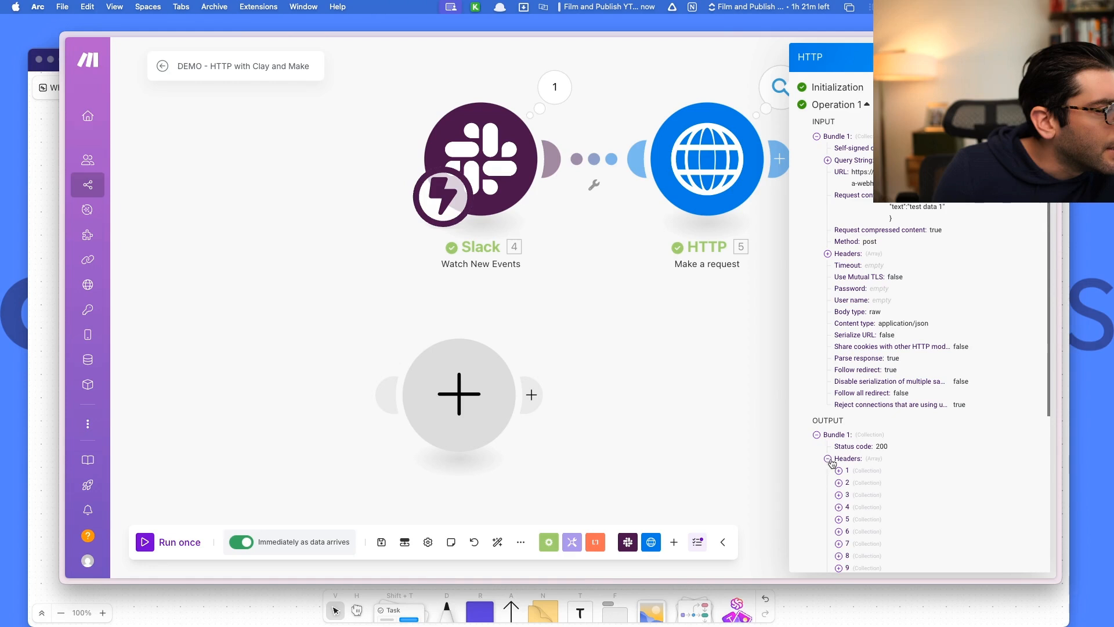
pyautogui.click(827, 459)
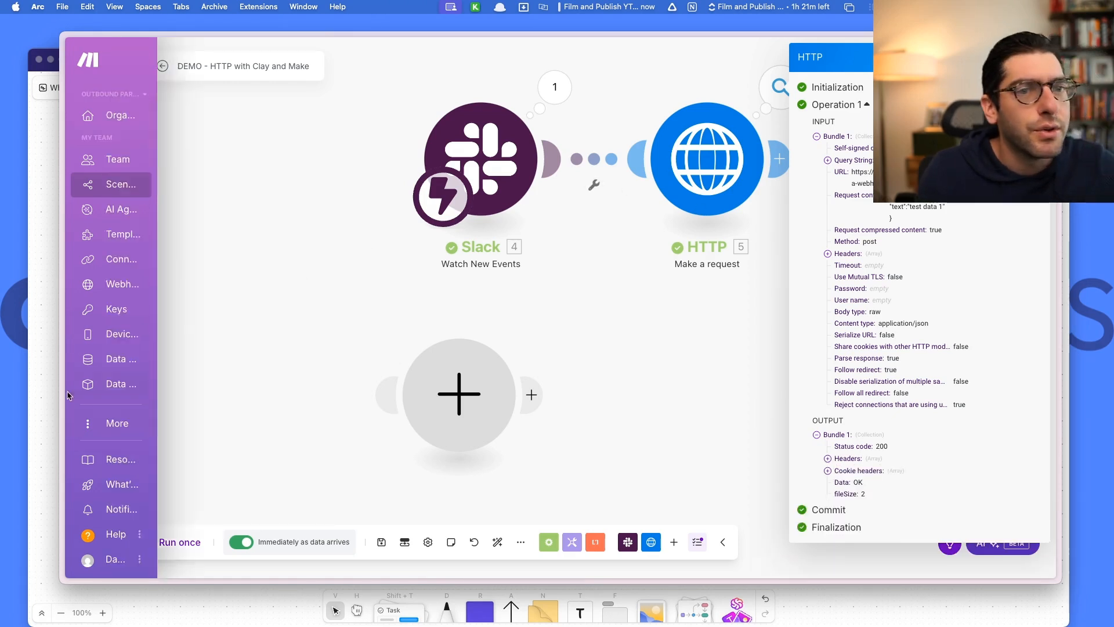
pyautogui.moveTo(67, 393)
pyautogui.click(162, 405)
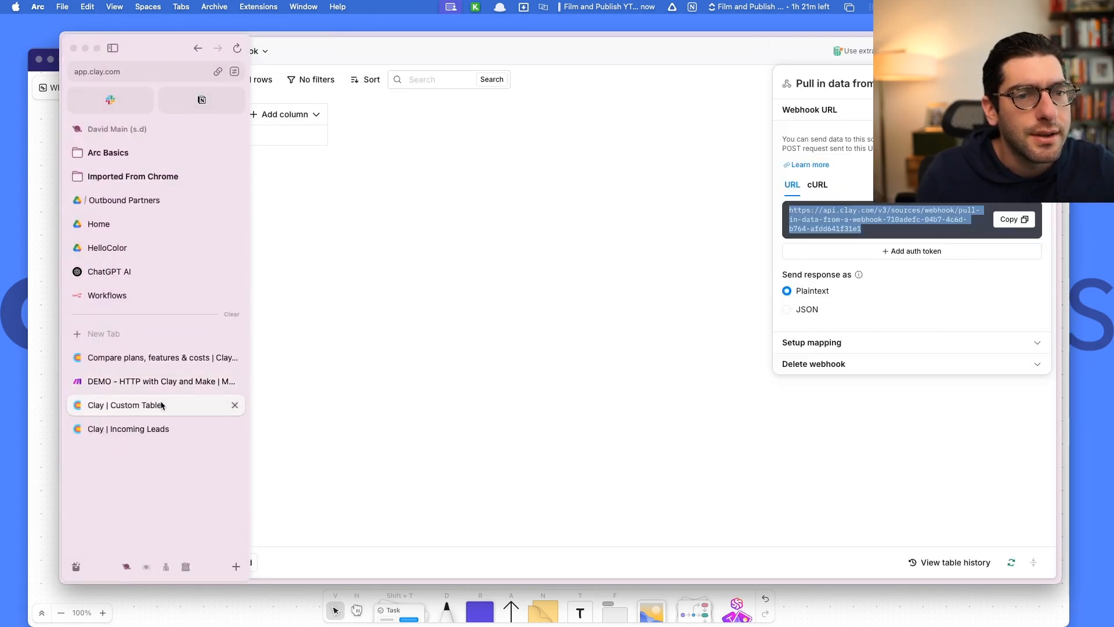
# Add the webhook's received Text field (test data 1) as a new table column, then bring up ClickUp.
pyautogui.click(551, 299)
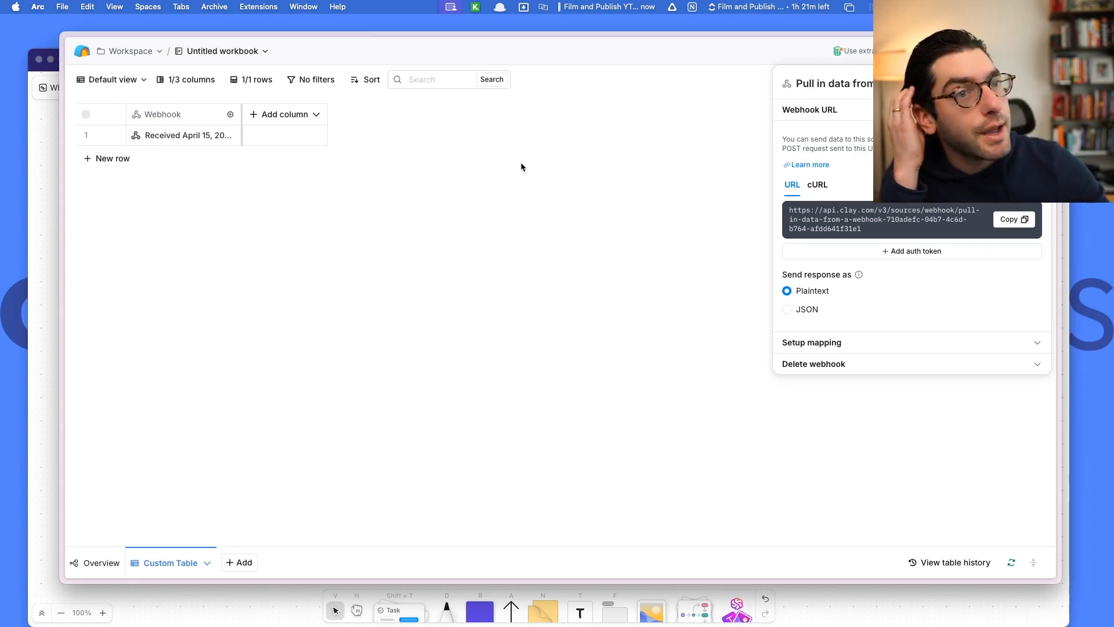
pyautogui.click(1037, 83)
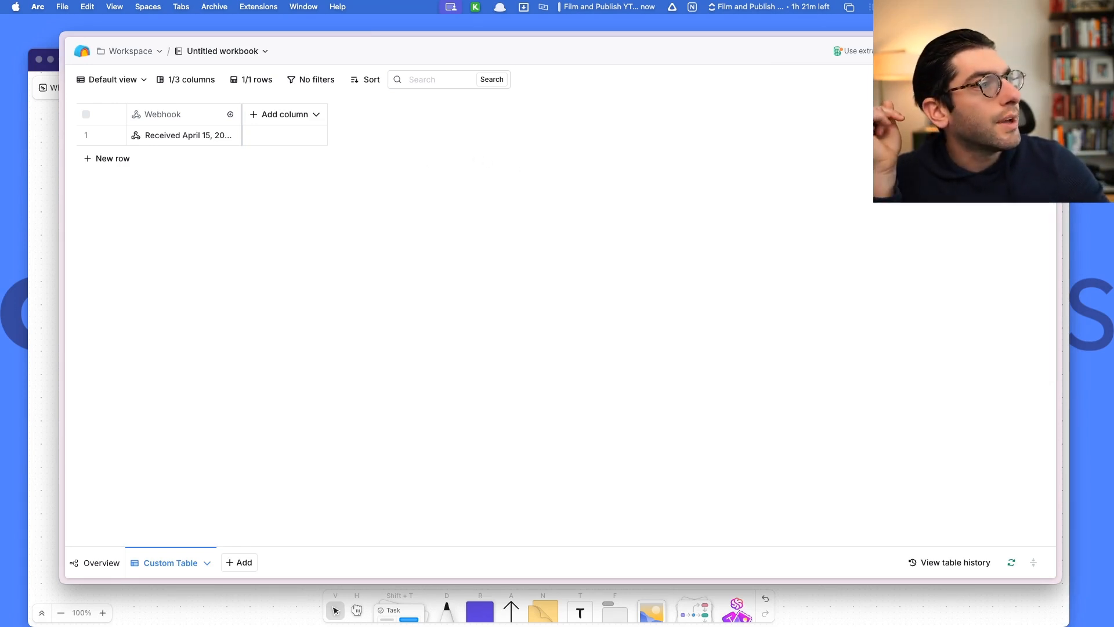
pyautogui.click(189, 136)
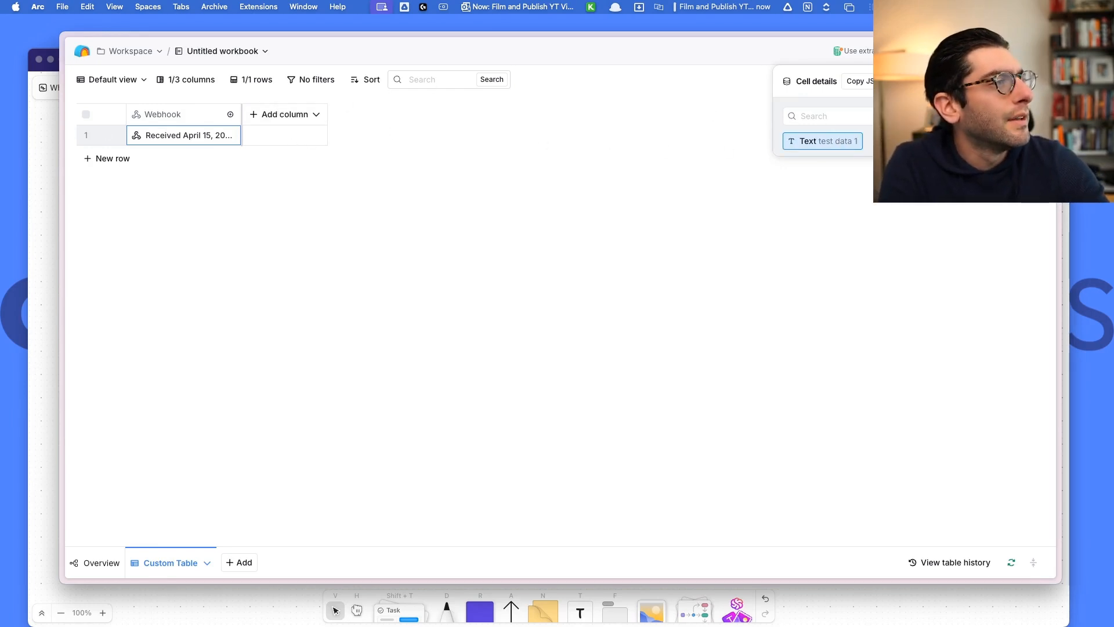
pyautogui.click(1017, 141)
pyautogui.click(959, 175)
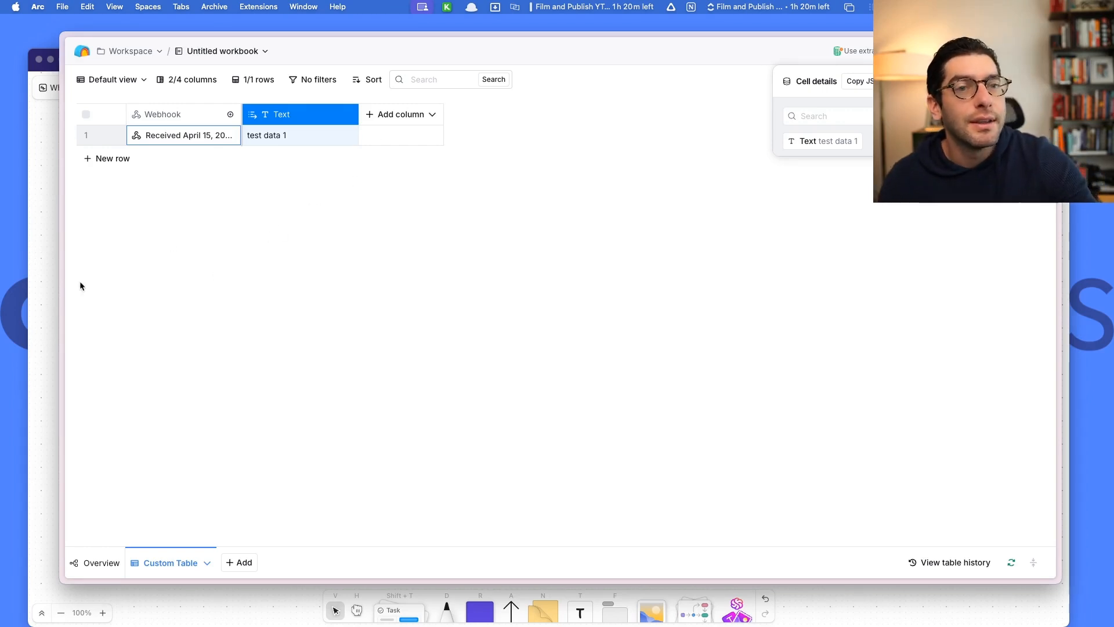
pyautogui.click(45, 324)
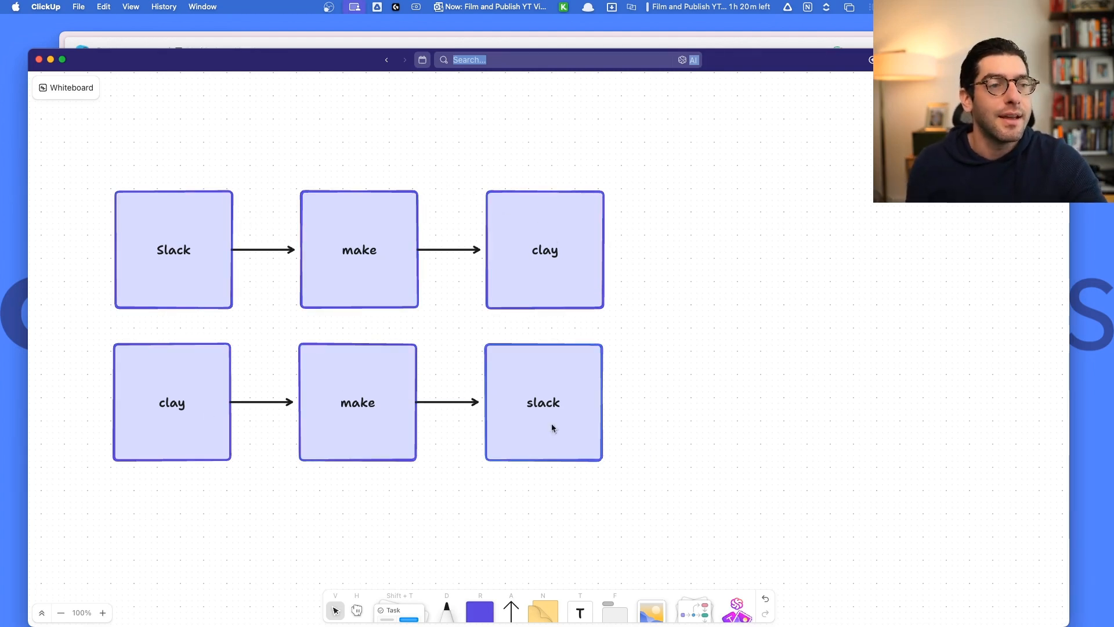
# Delete the lower flow's last arrow and slack box on the whiteboard, then return to Make.
pyautogui.moveTo(629, 476); pyautogui.dragTo(442, 354)
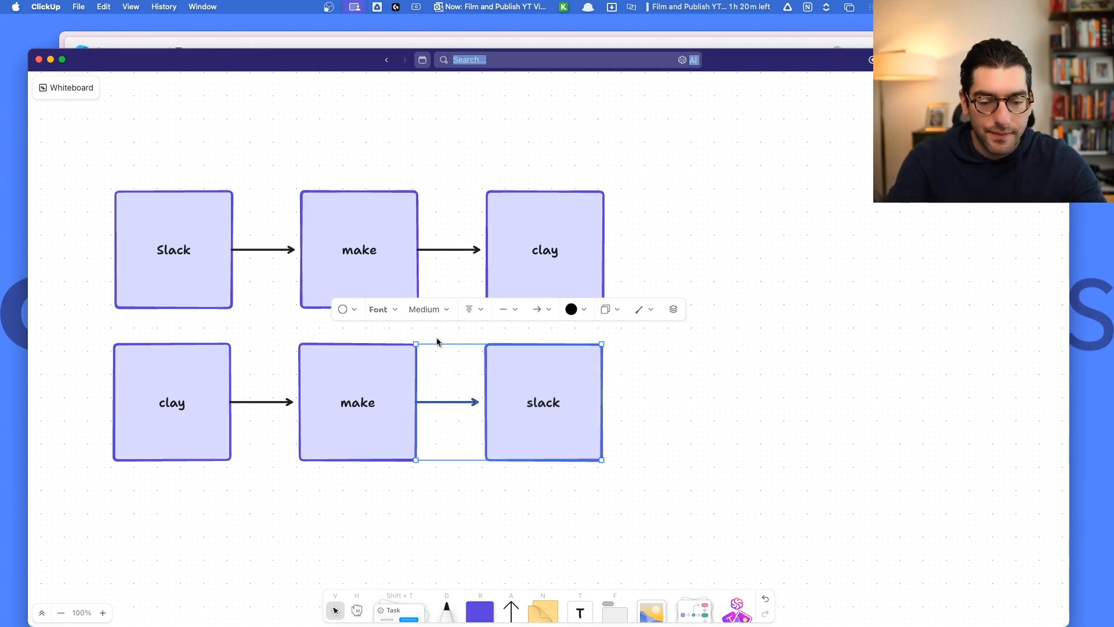
pyautogui.press('Delete')
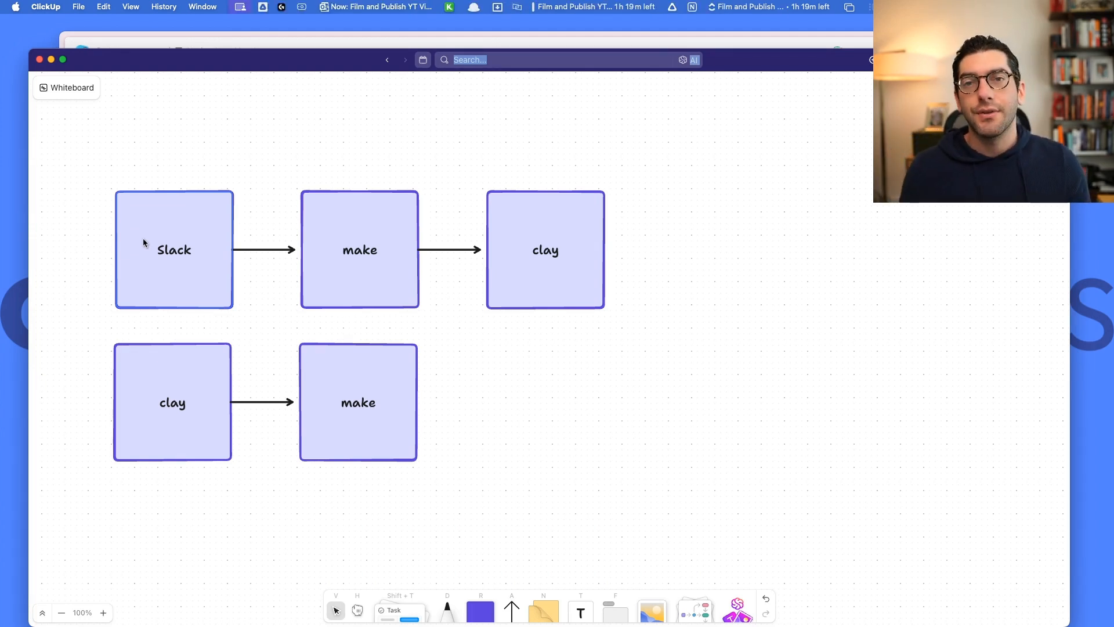
pyautogui.press('super+Tab')
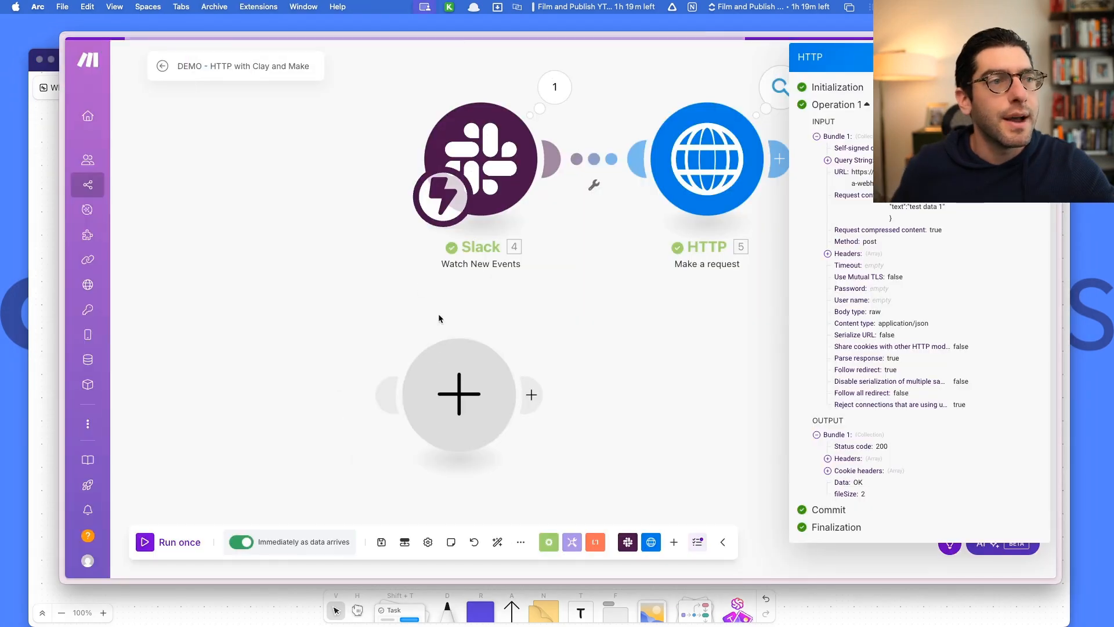
# Save the scenario's changes and open 'DEMO - Clay to Make' from the DEMO folder for editing.
pyautogui.click(162, 66)
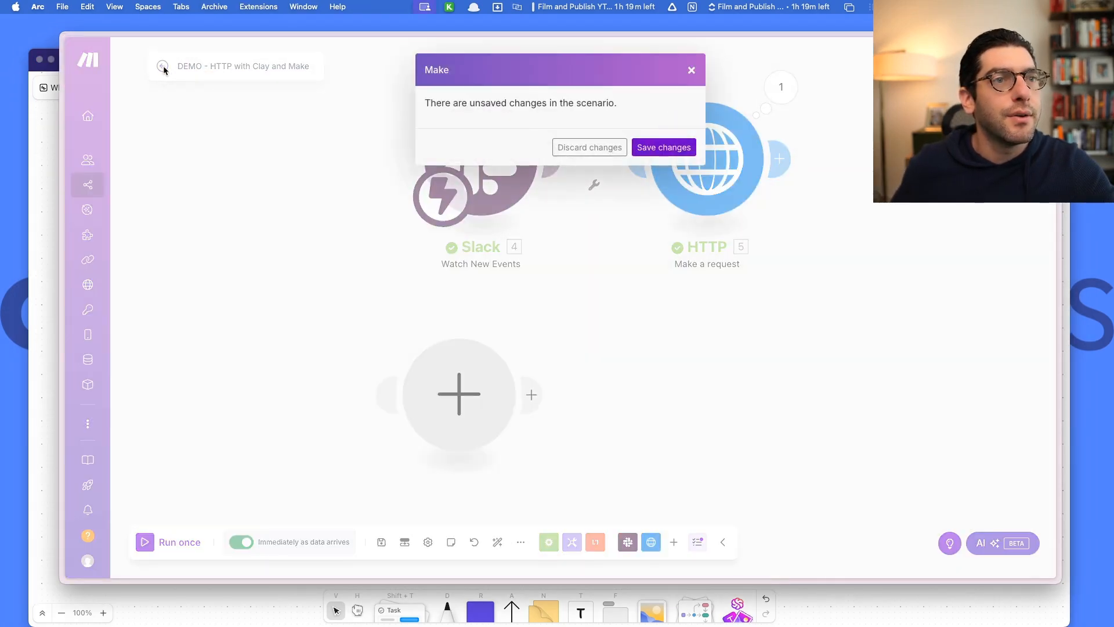
pyautogui.click(664, 147)
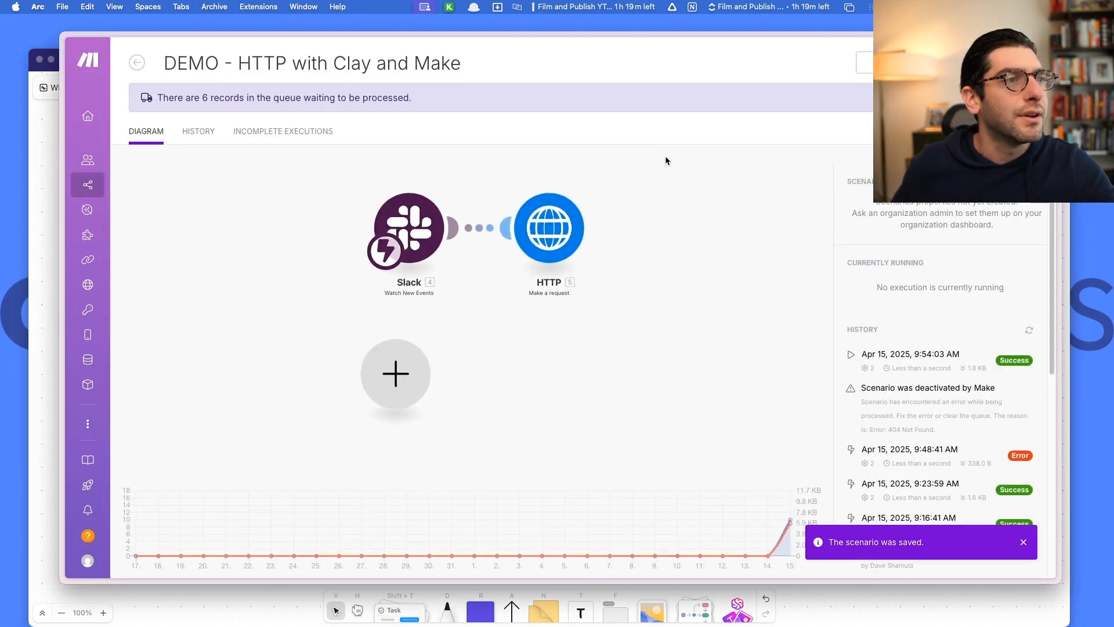
pyautogui.click(137, 63)
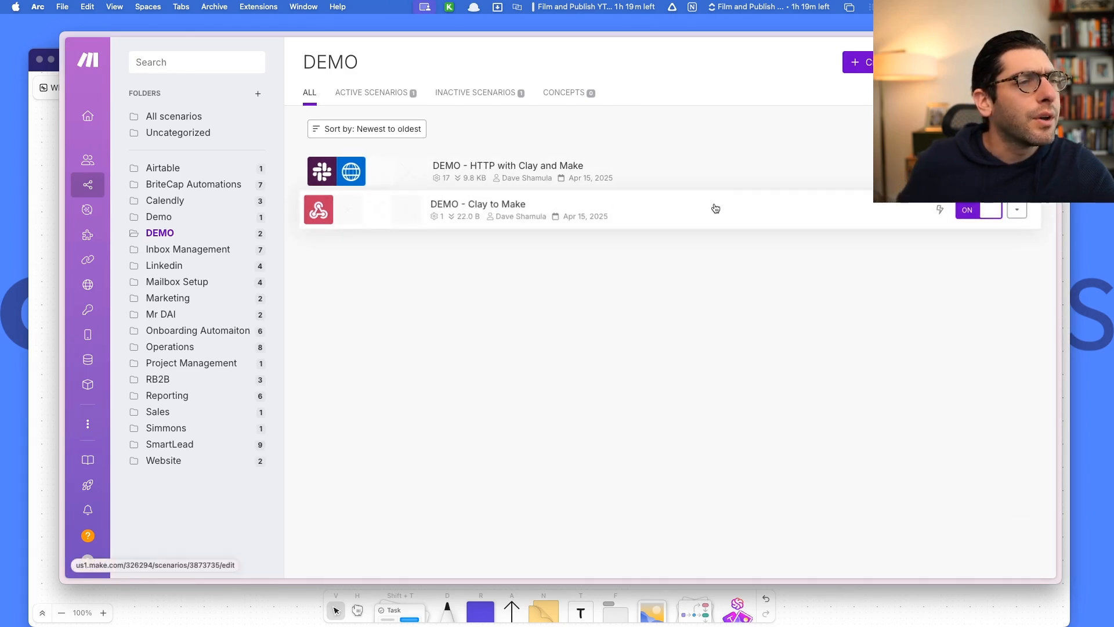
pyautogui.click(713, 213)
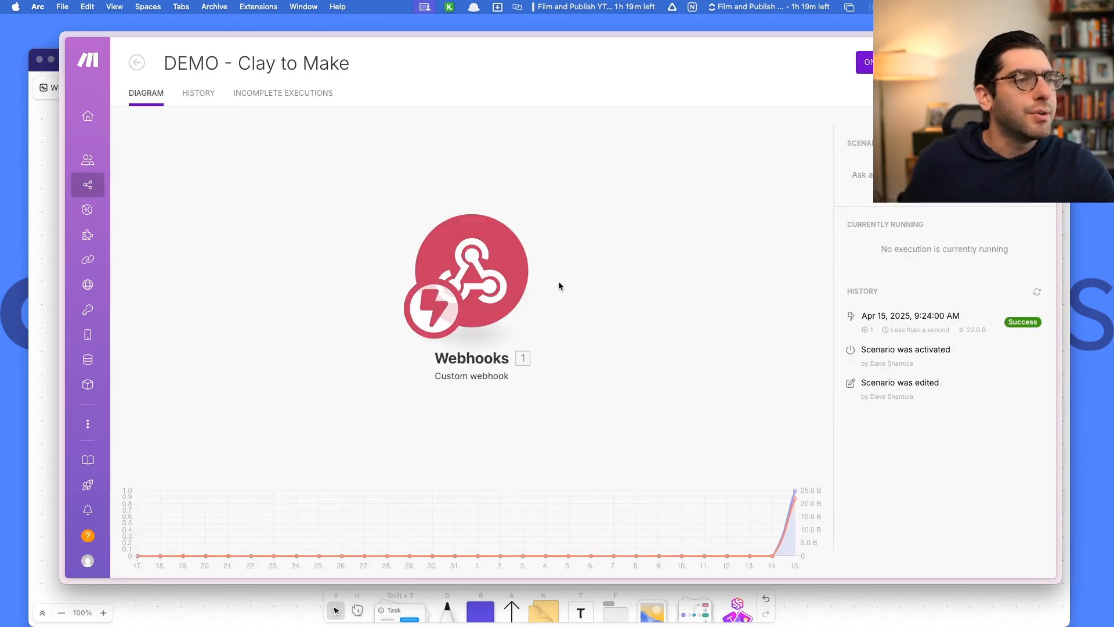
pyautogui.click(519, 279)
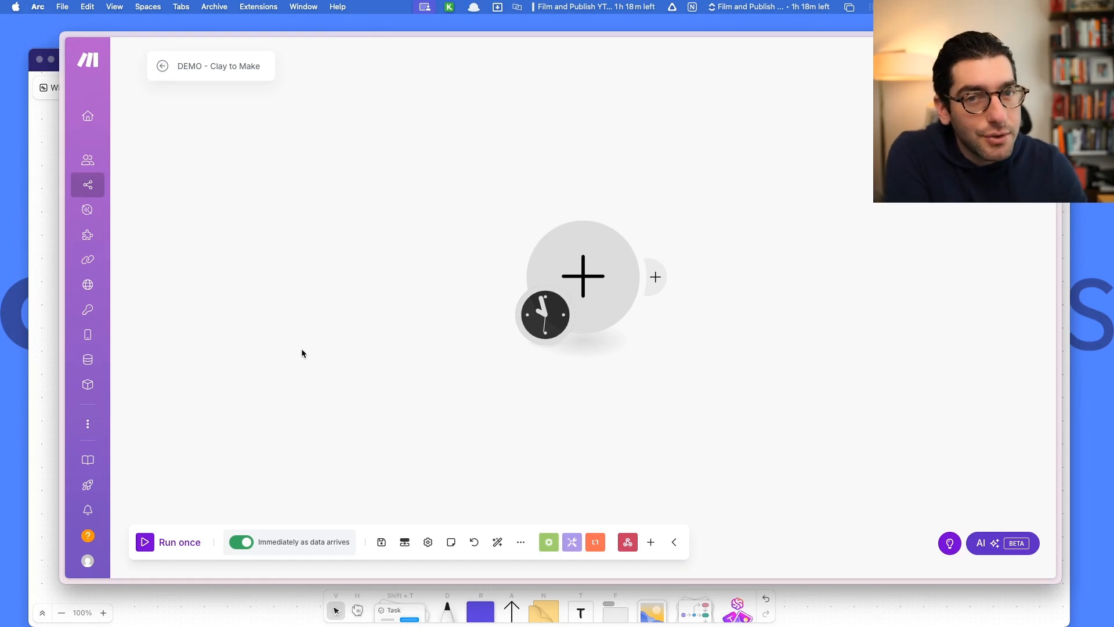
# Add a Webhooks Custom webhook trigger as the scenario's first module.
pyautogui.click(601, 277)
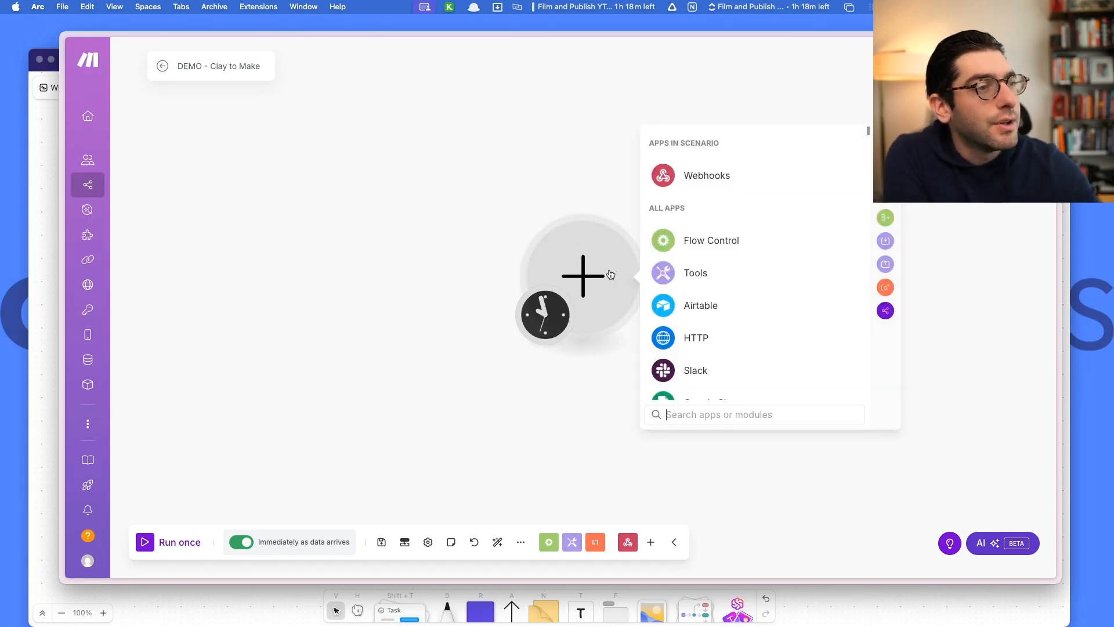
pyautogui.click(728, 186)
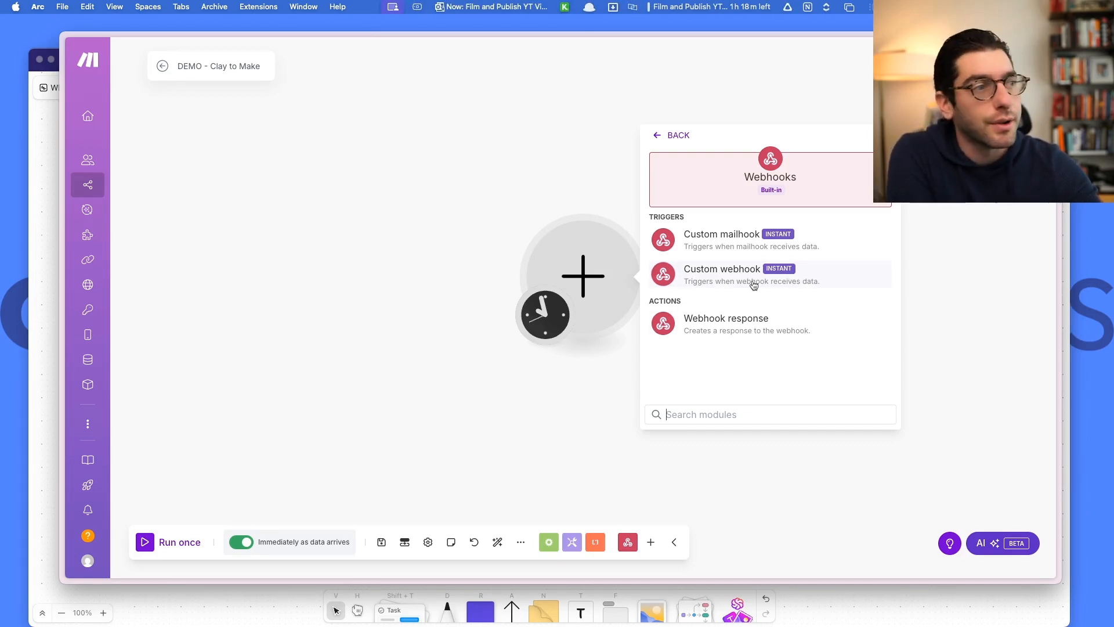
pyautogui.click(775, 283)
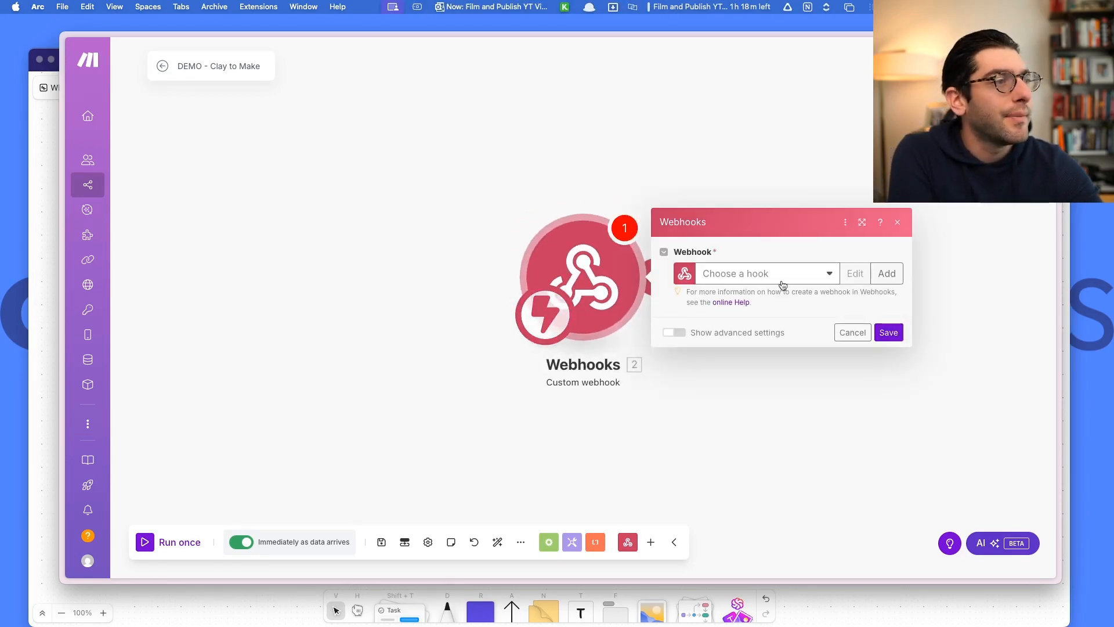
# Create a webhook named 'DEMO - Clay to Make 1', copy its address, and save the module.
pyautogui.click(886, 273)
pyautogui.tripleClick(718, 226)
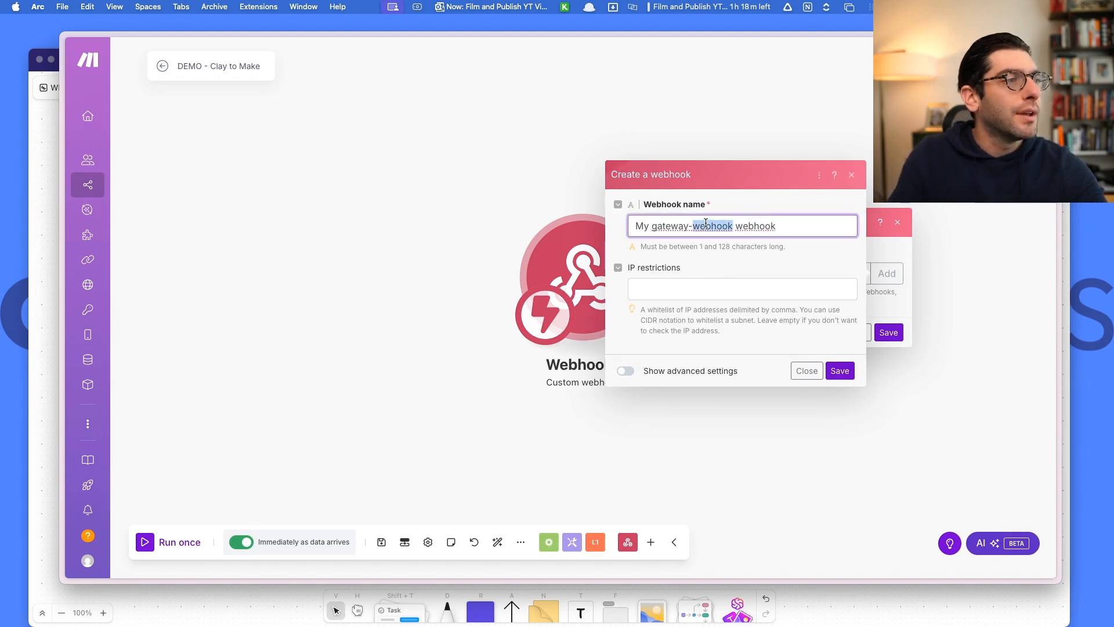
pyautogui.write('DEMO ')
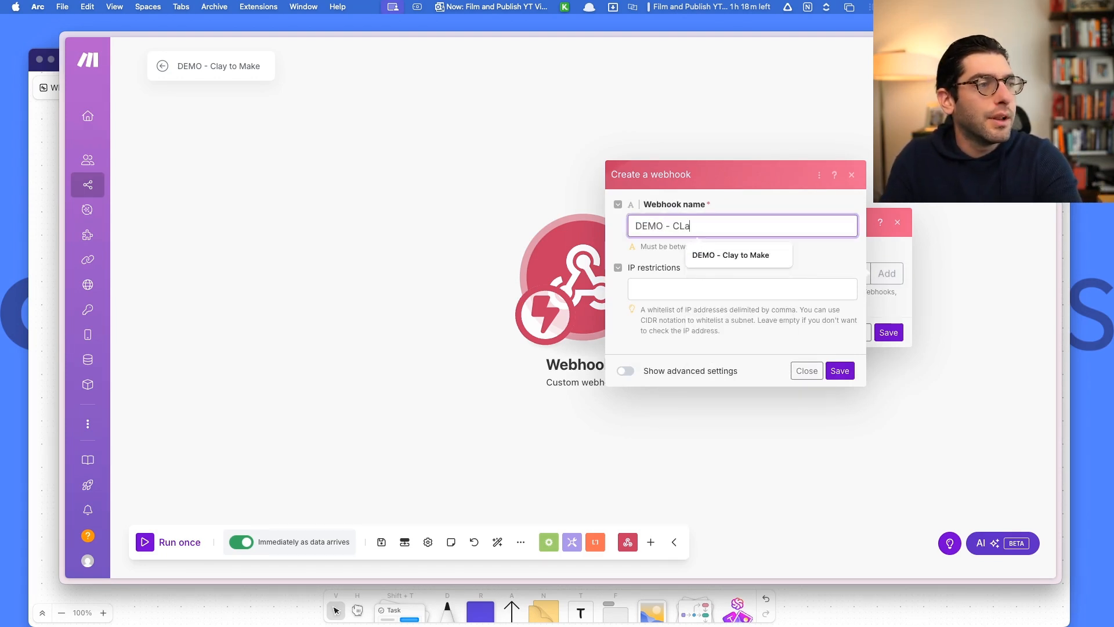
pyautogui.write('- Clay to M')
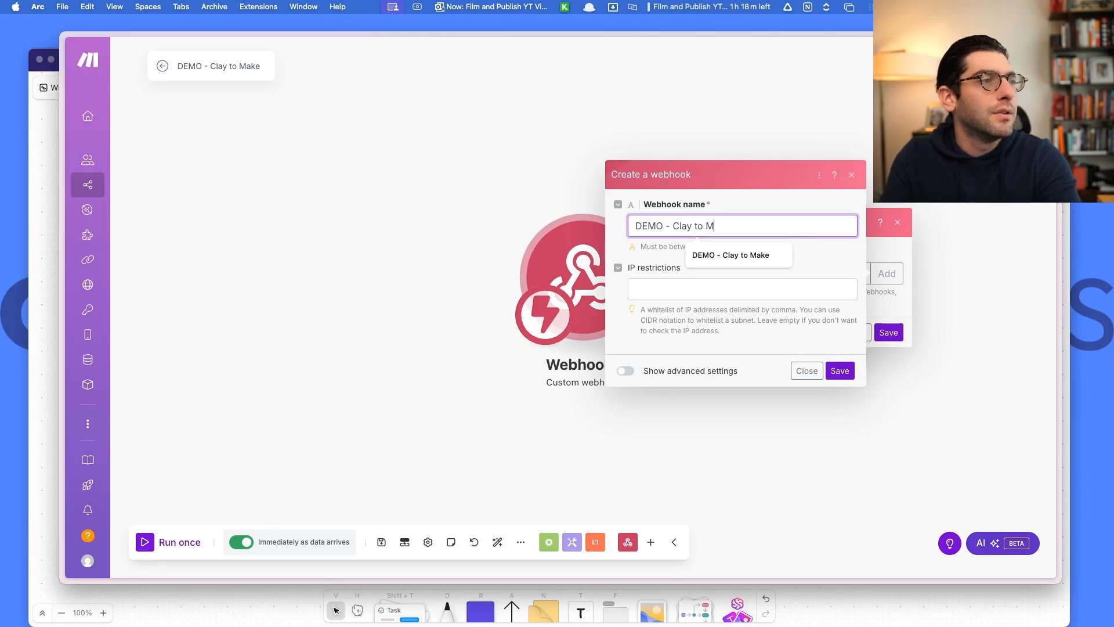
pyautogui.write('ake 1')
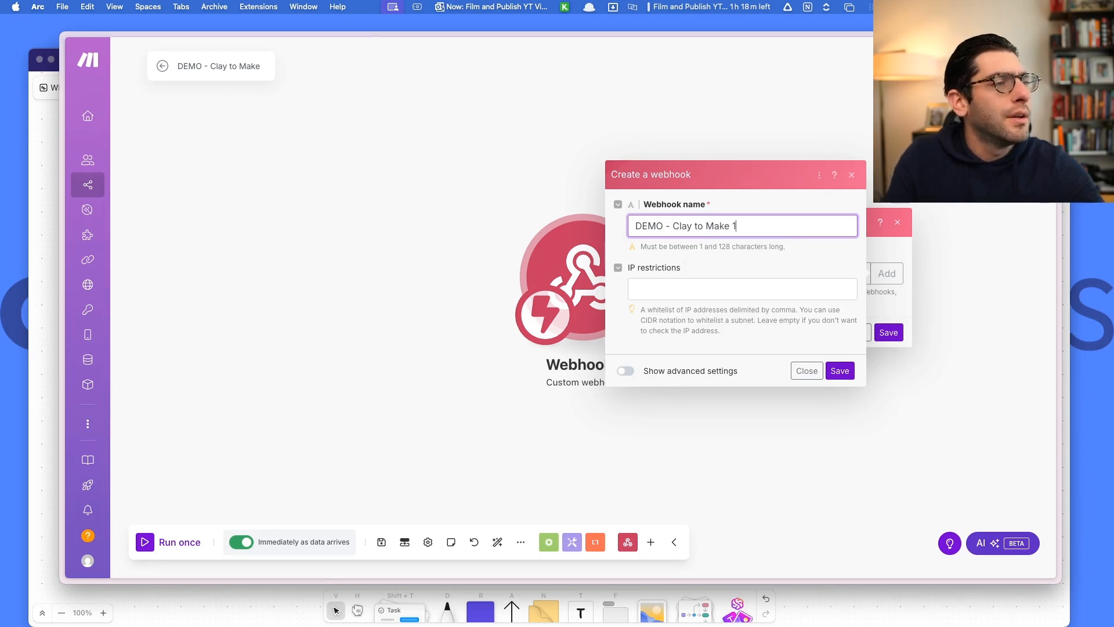
pyautogui.click(840, 370)
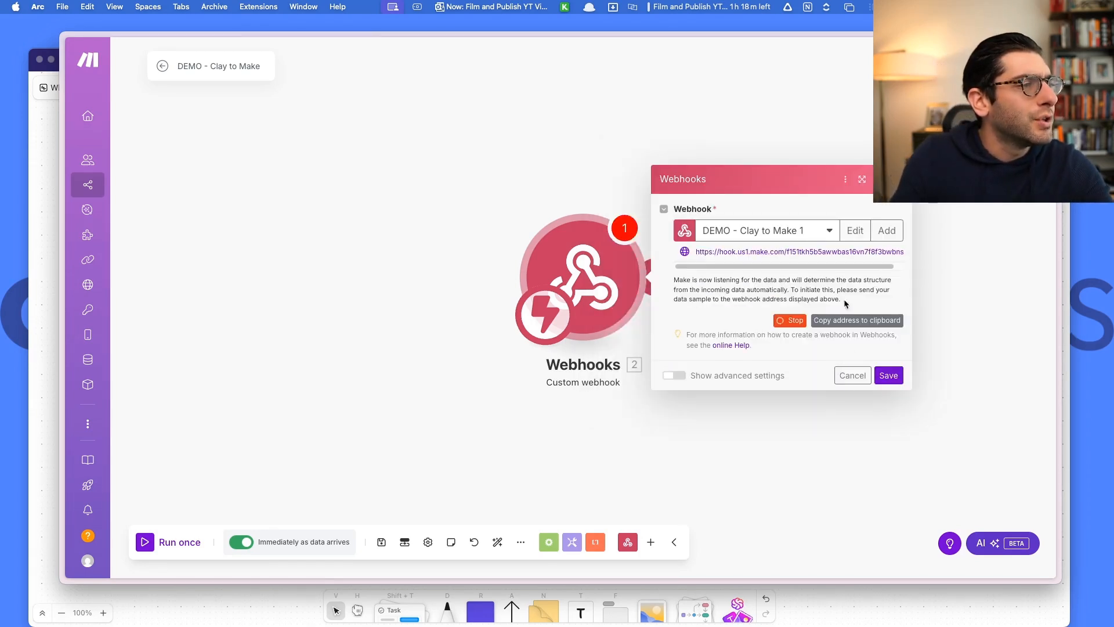
pyautogui.tripleClick(715, 253)
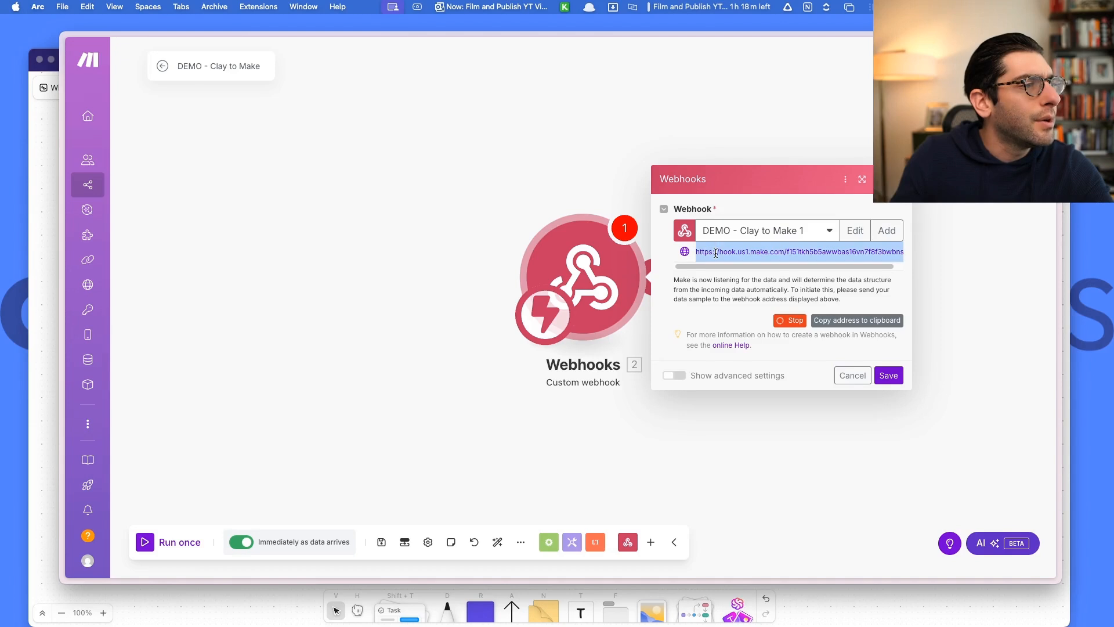
pyautogui.click(867, 326)
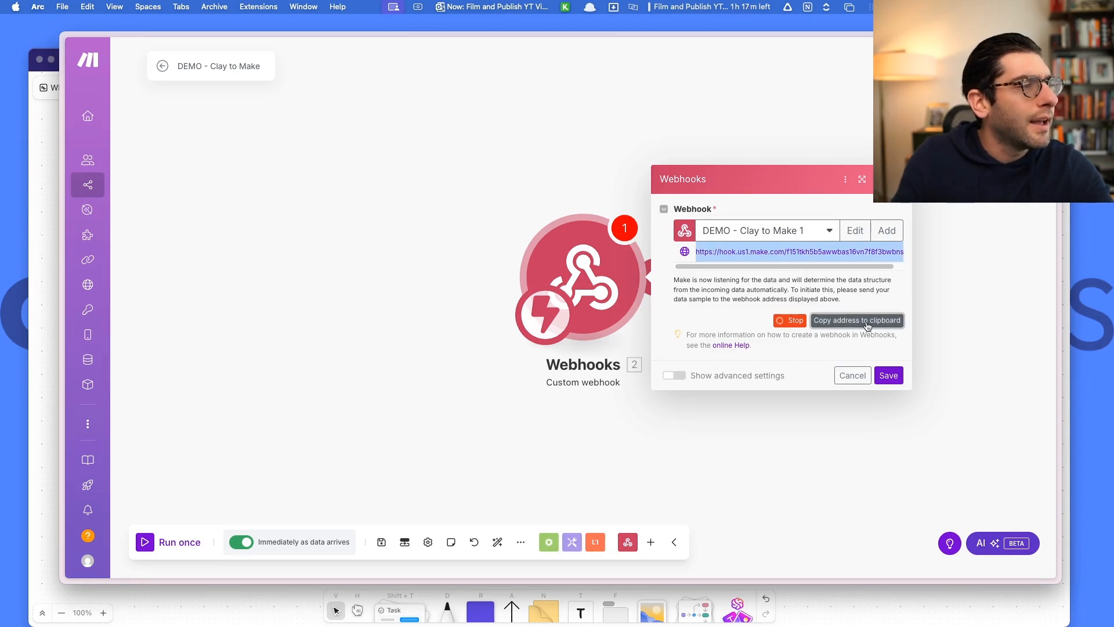
pyautogui.click(887, 375)
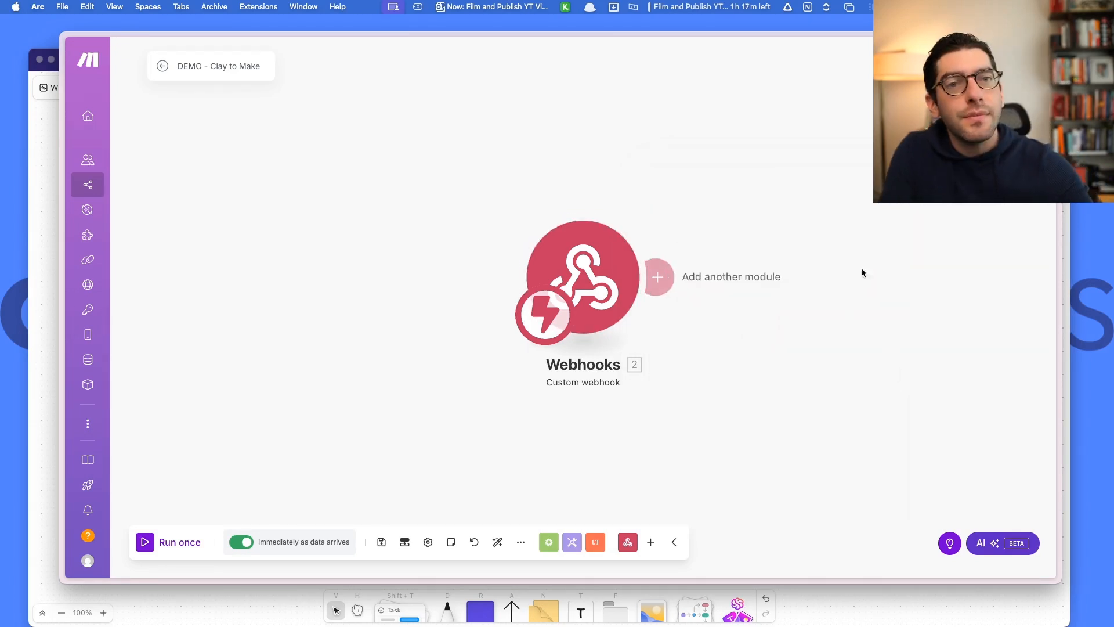
# In Clay's Custom Table, add an HTTP API enrichment column and open its Method list.
pyautogui.moveTo(60, 381)
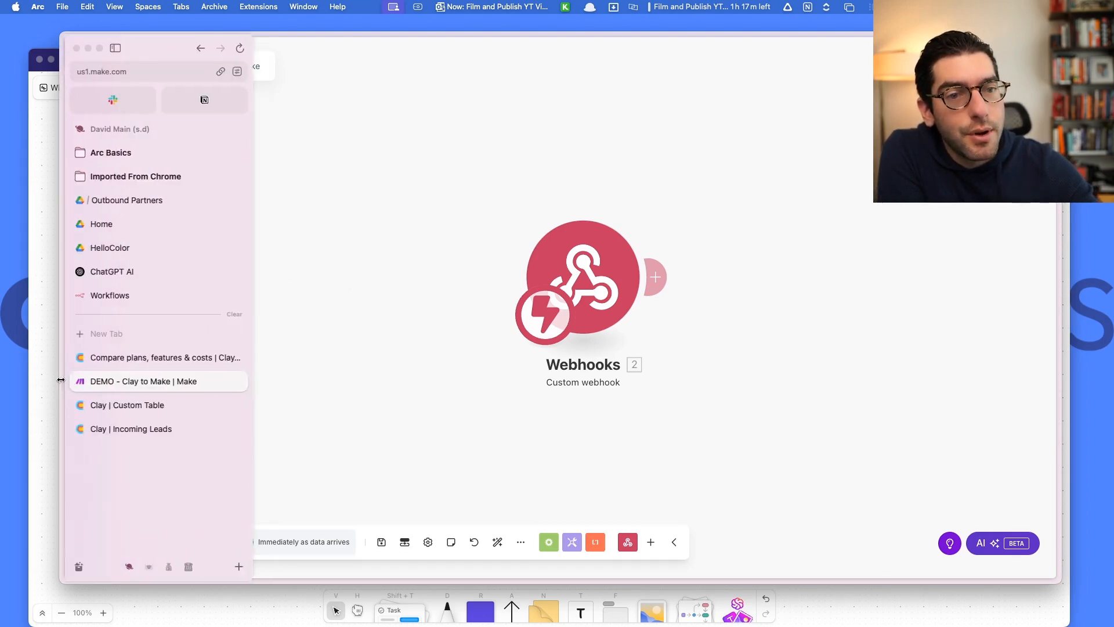
pyautogui.click(133, 405)
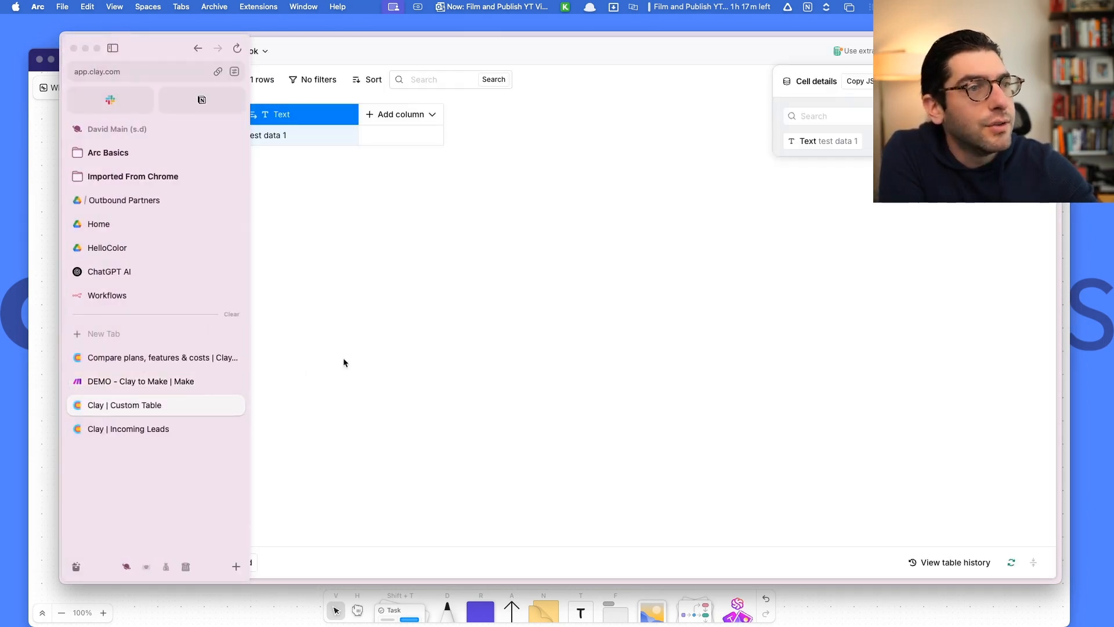
pyautogui.click(372, 116)
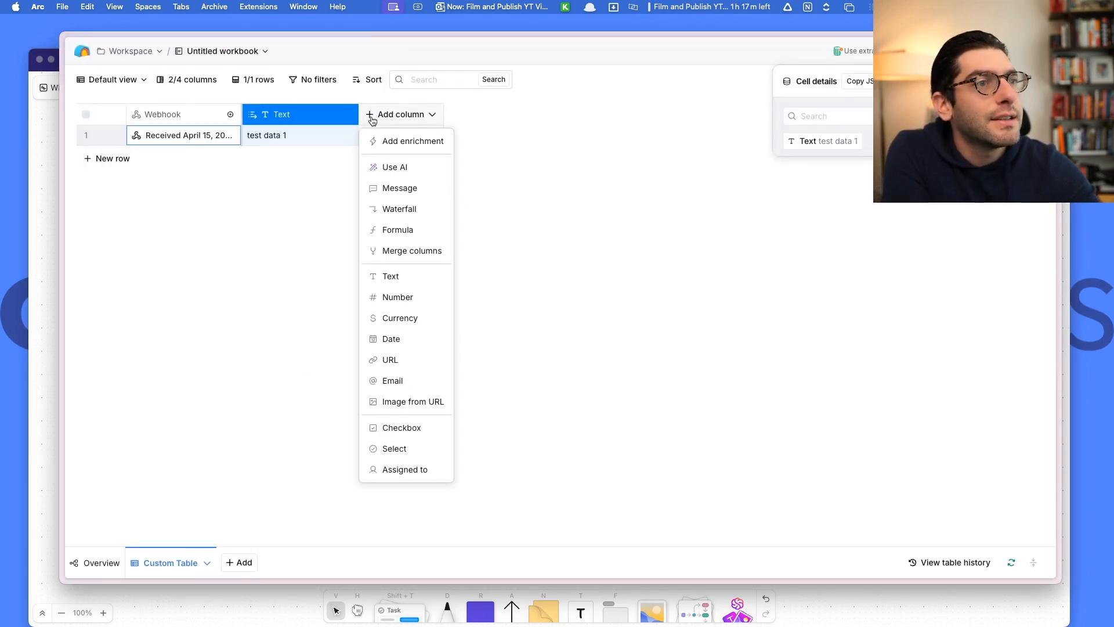
pyautogui.click(401, 139)
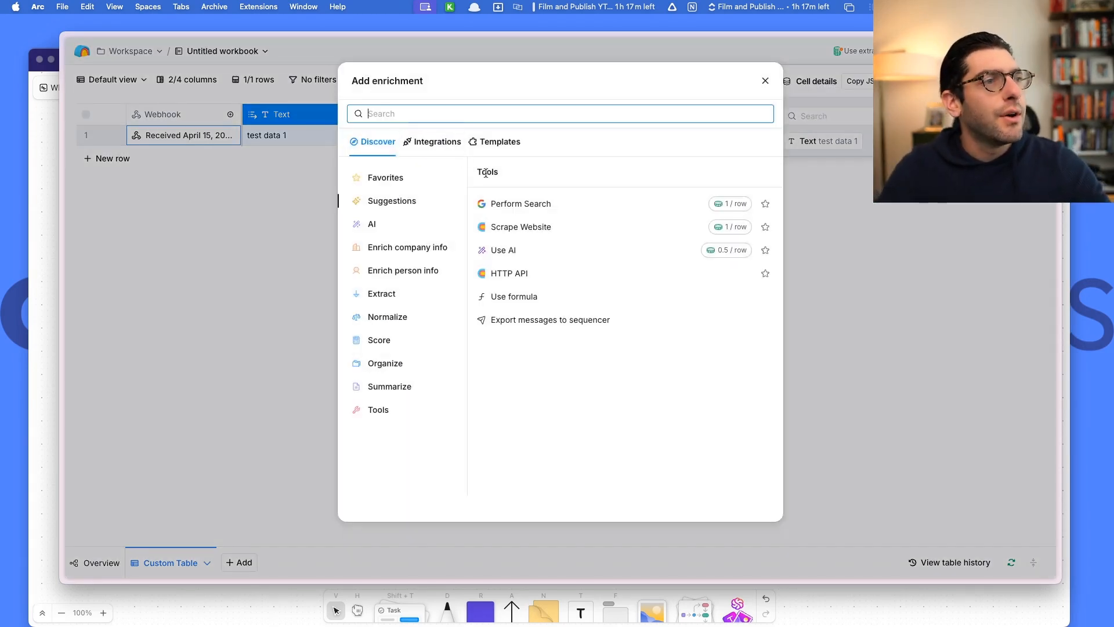
pyautogui.click(531, 274)
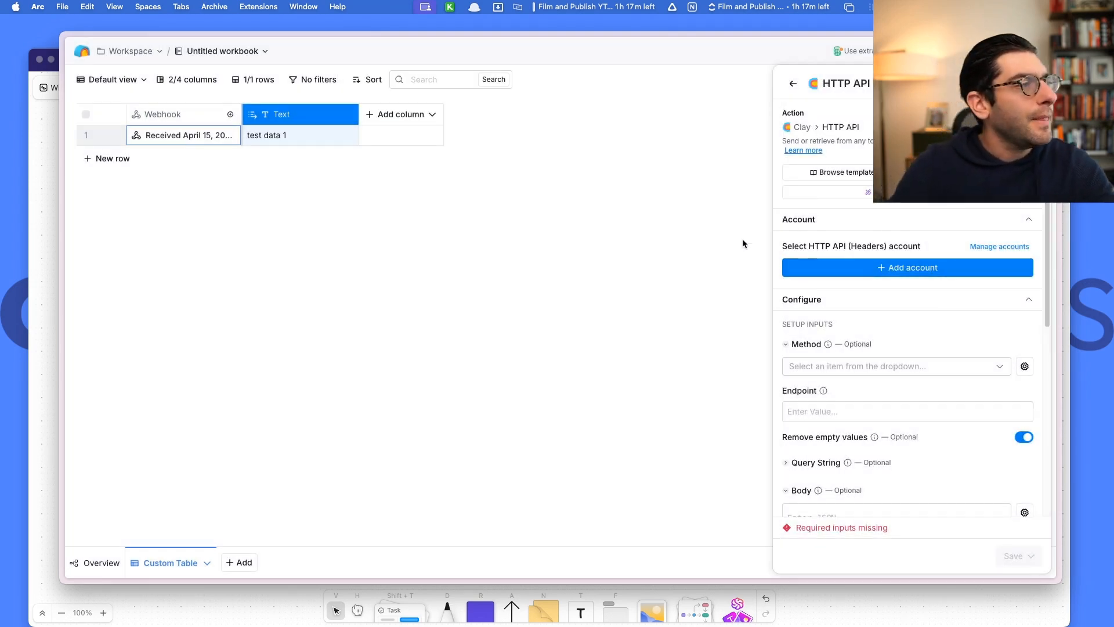
pyautogui.scroll(-1, 865, 171)
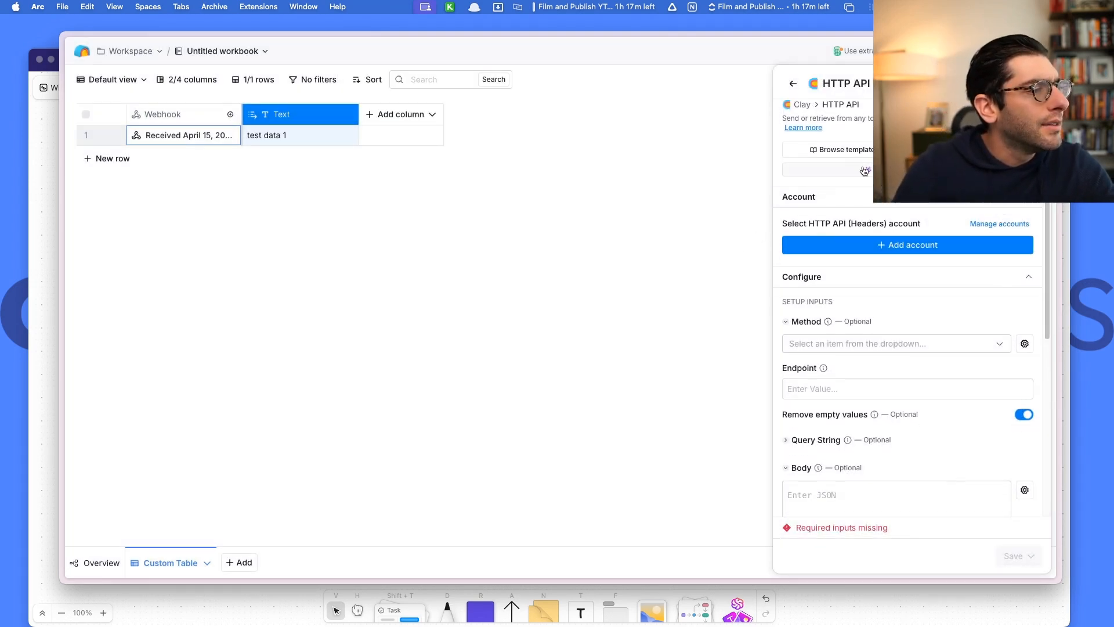
pyautogui.scroll(-1, 920, 262)
pyautogui.click(908, 321)
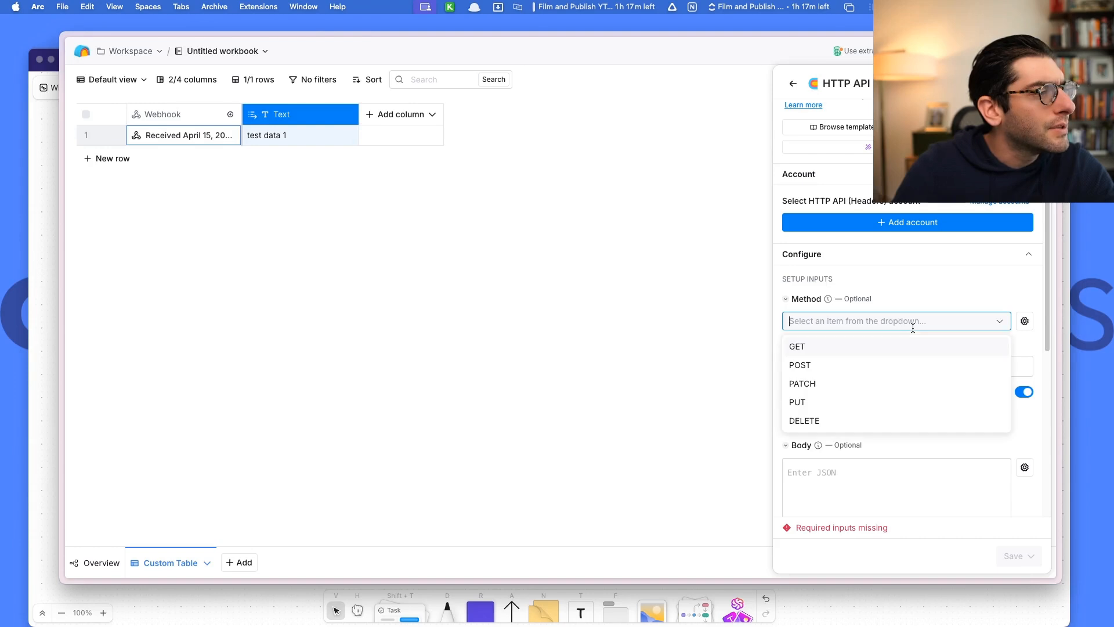
# Set the request to POST, paste the Make webhook URL as endpoint, and send the Text column as JSON.
pyautogui.click(847, 358)
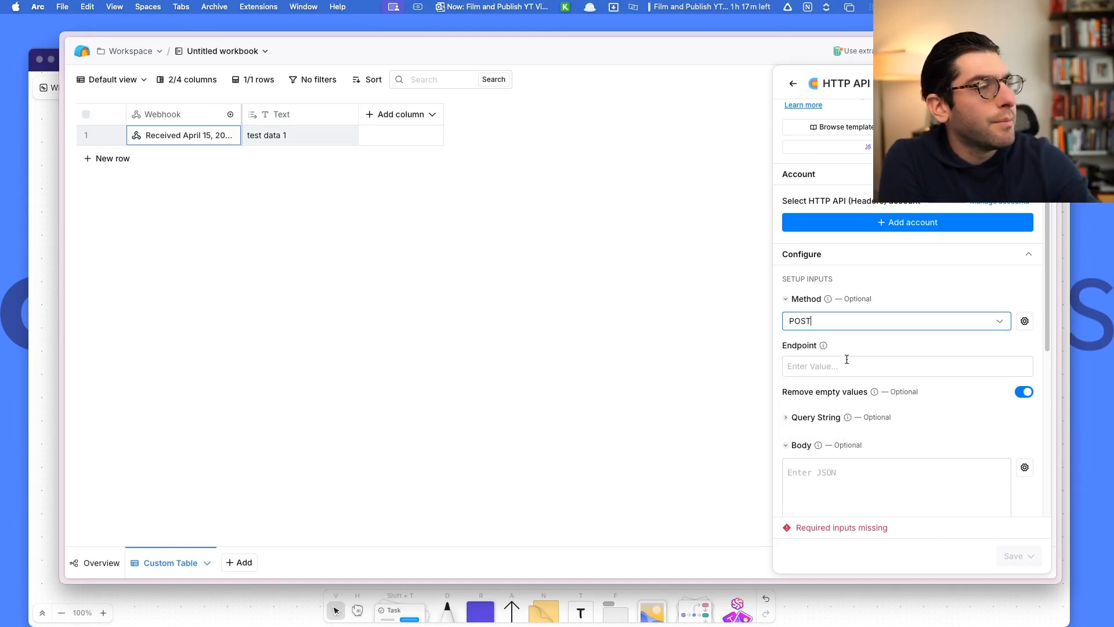
pyautogui.click(850, 363)
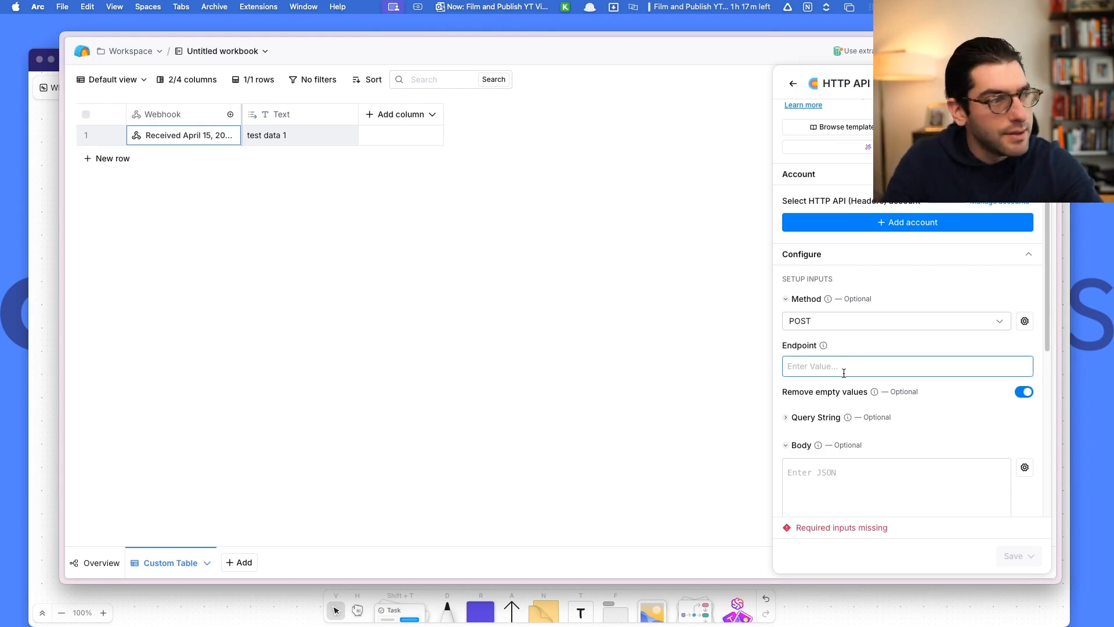
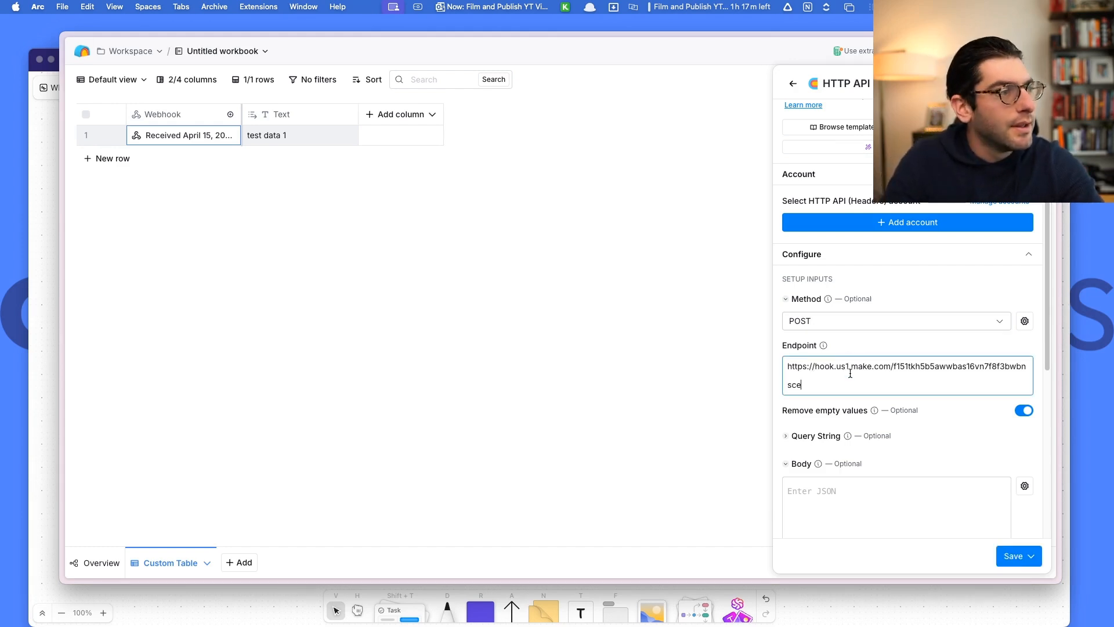
pyautogui.click(820, 483)
pyautogui.scroll(-2, 818, 464)
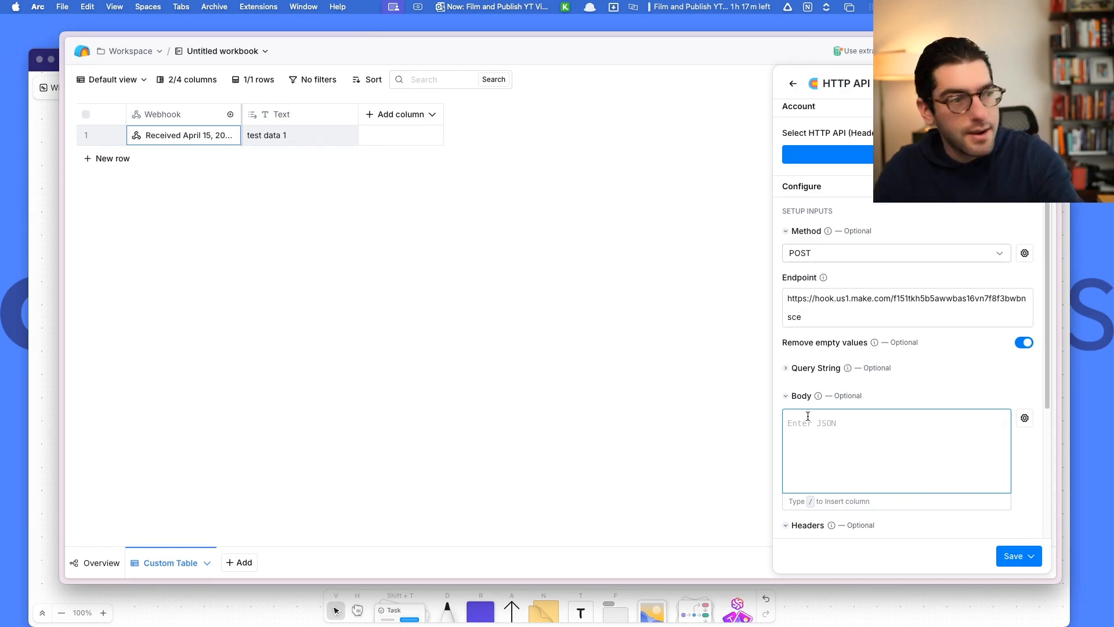
pyautogui.write('{')
pyautogui.press('Return')
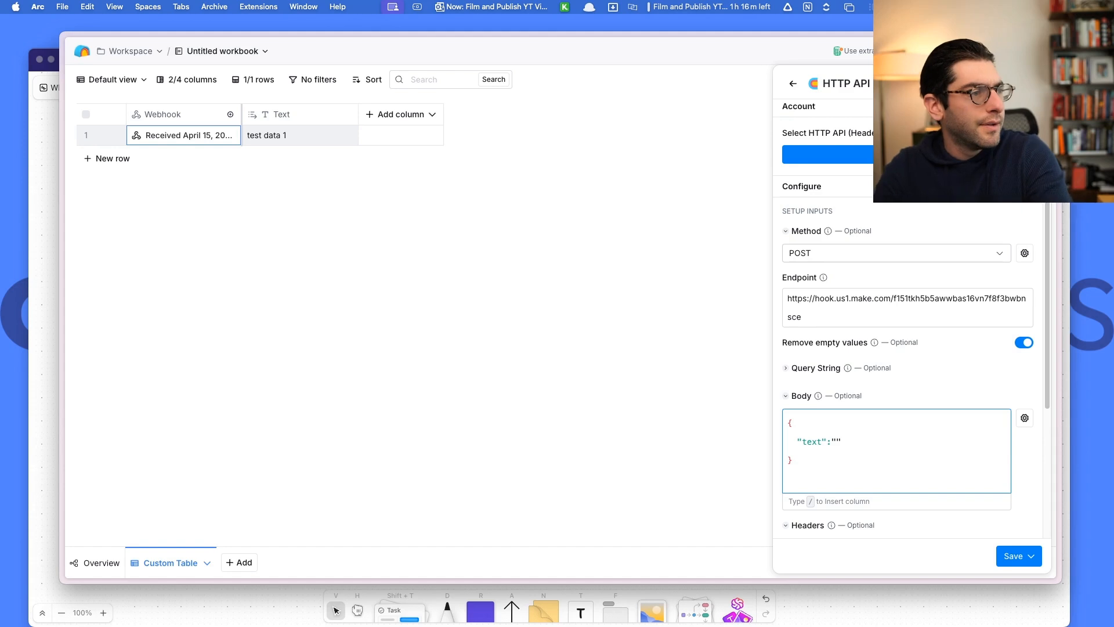
pyautogui.write('/')
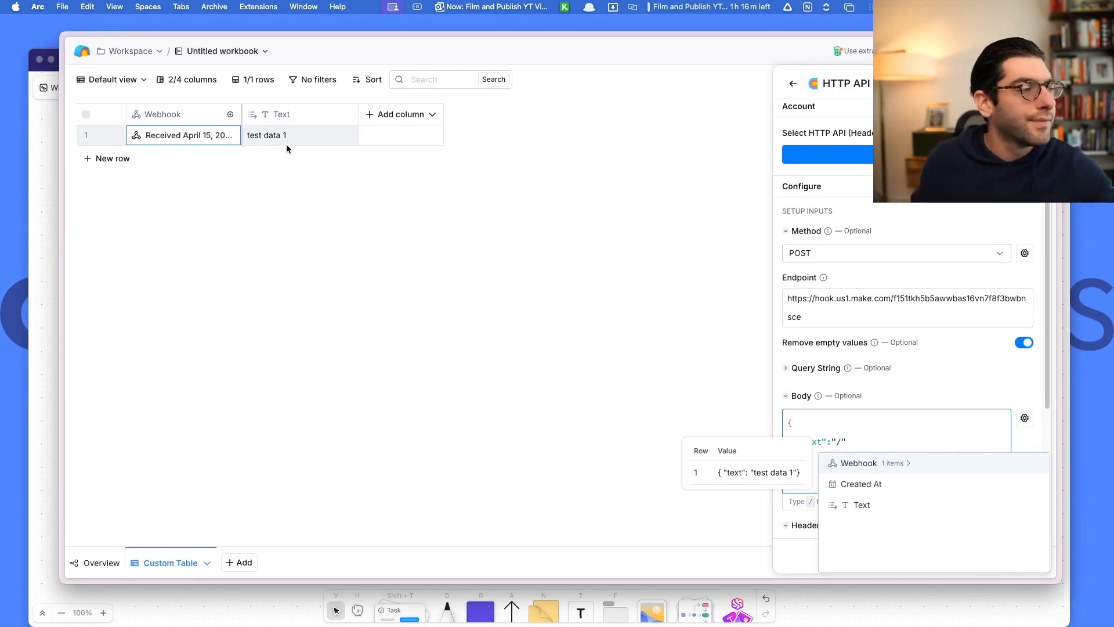
pyautogui.click(861, 505)
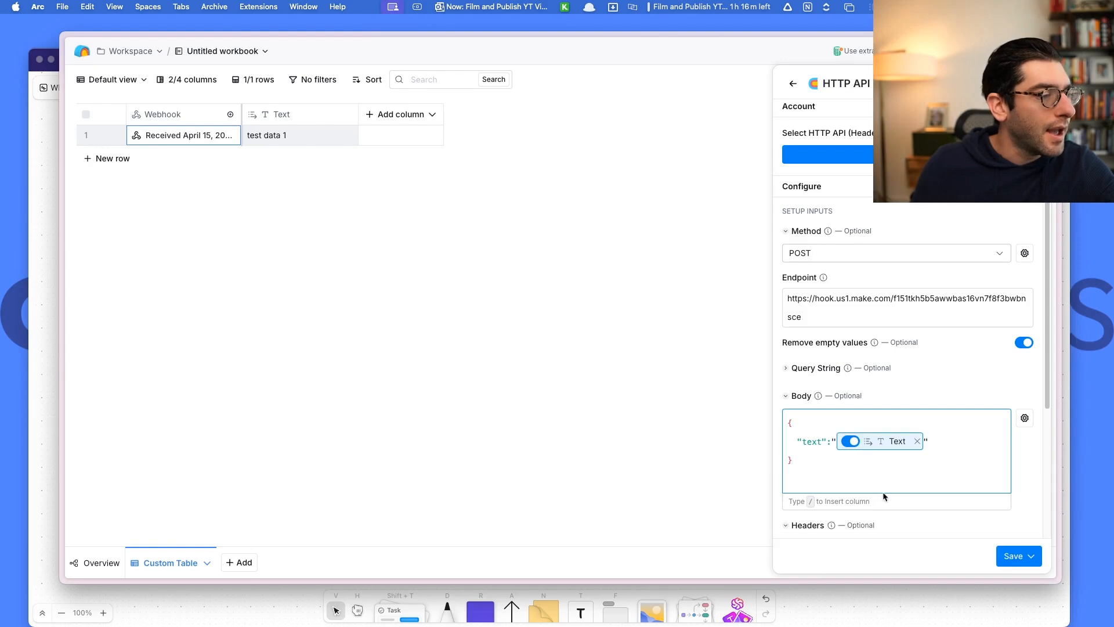
# Save the HTTP API column without running it, then run it for the row.
pyautogui.click(1012, 559)
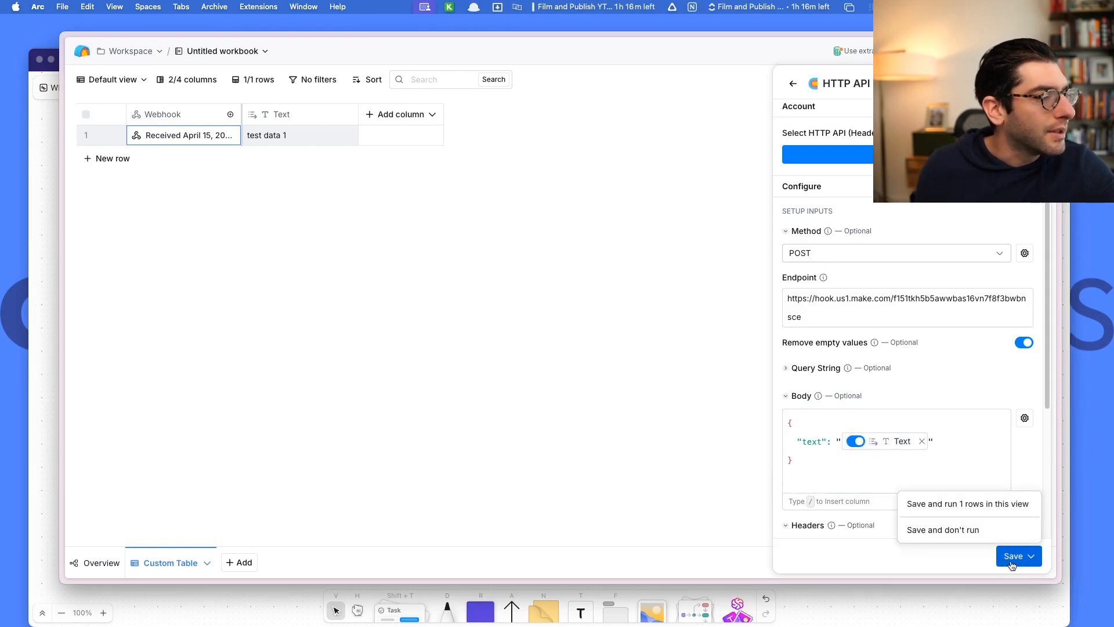
pyautogui.click(948, 530)
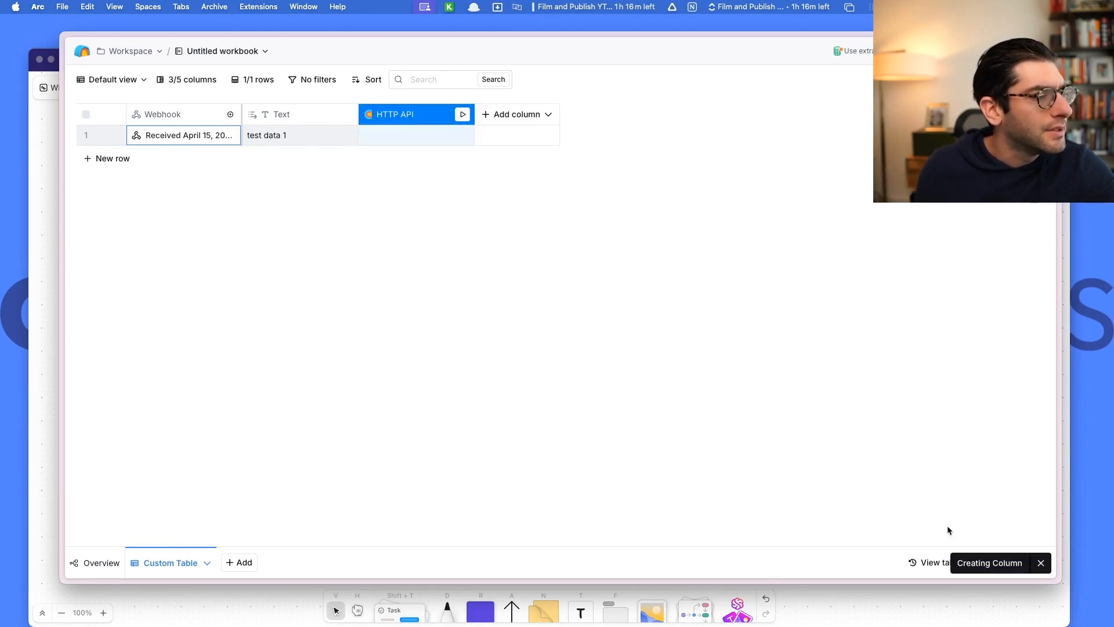
pyautogui.click(462, 116)
pyautogui.click(458, 138)
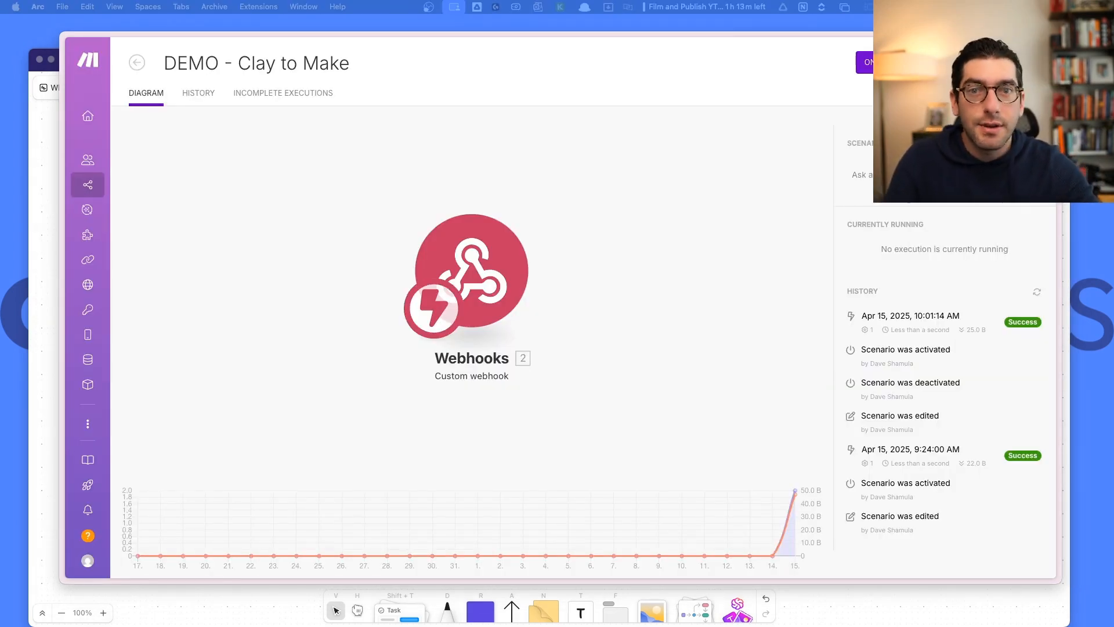
# Post the message 'test data 4' in Slack's temp-demo-channel.
pyautogui.moveTo(11, 100); pyautogui.dragTo(327, 99)
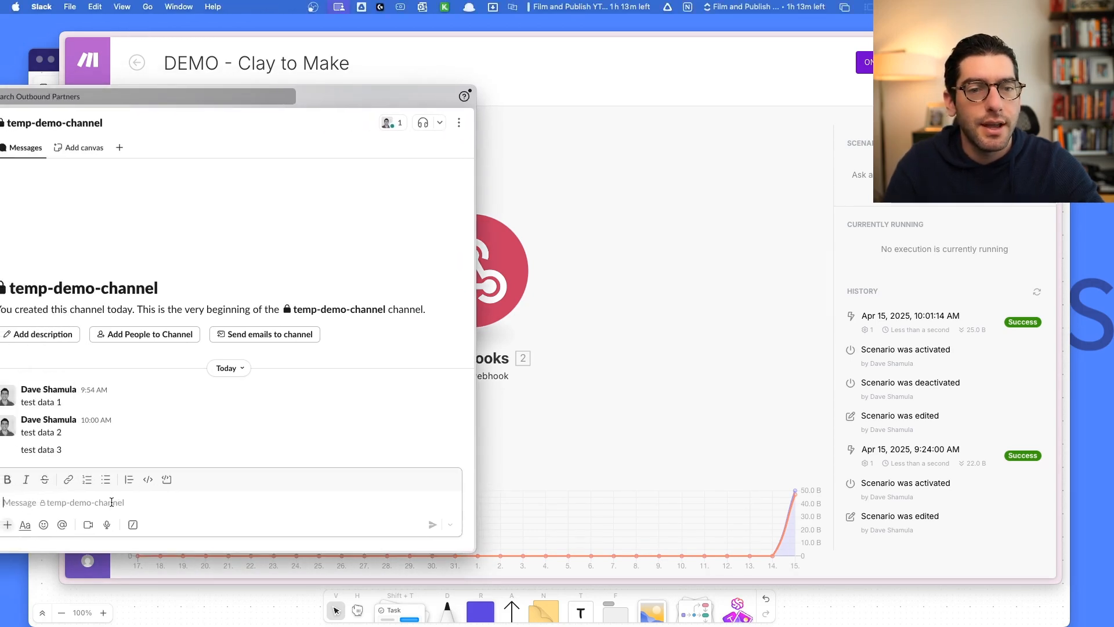
pyautogui.write('test data 4')
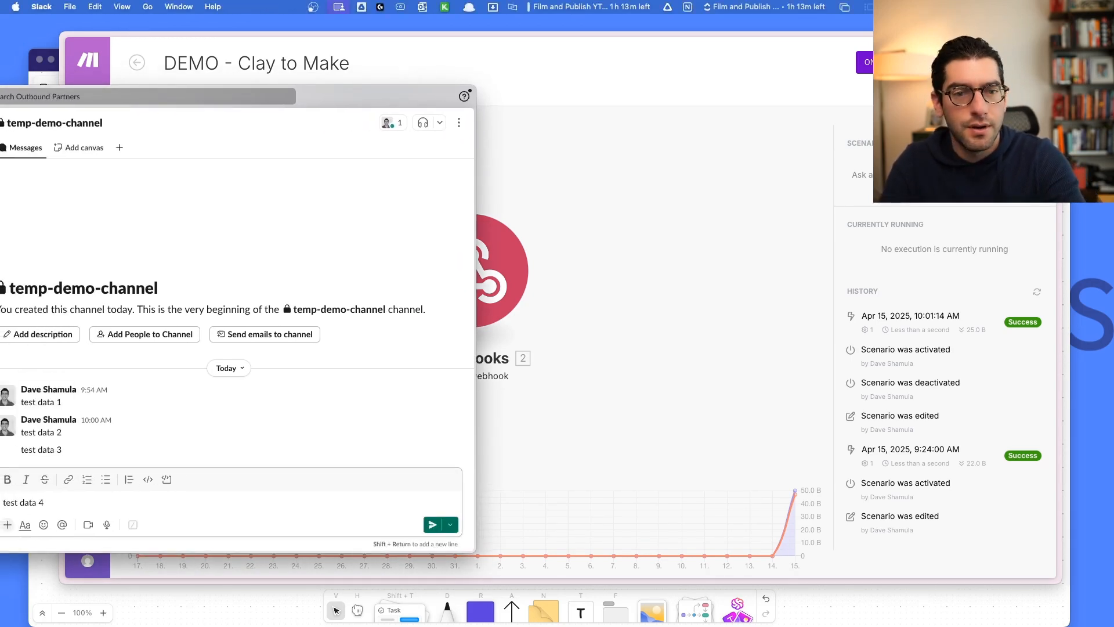
pyautogui.press('Return')
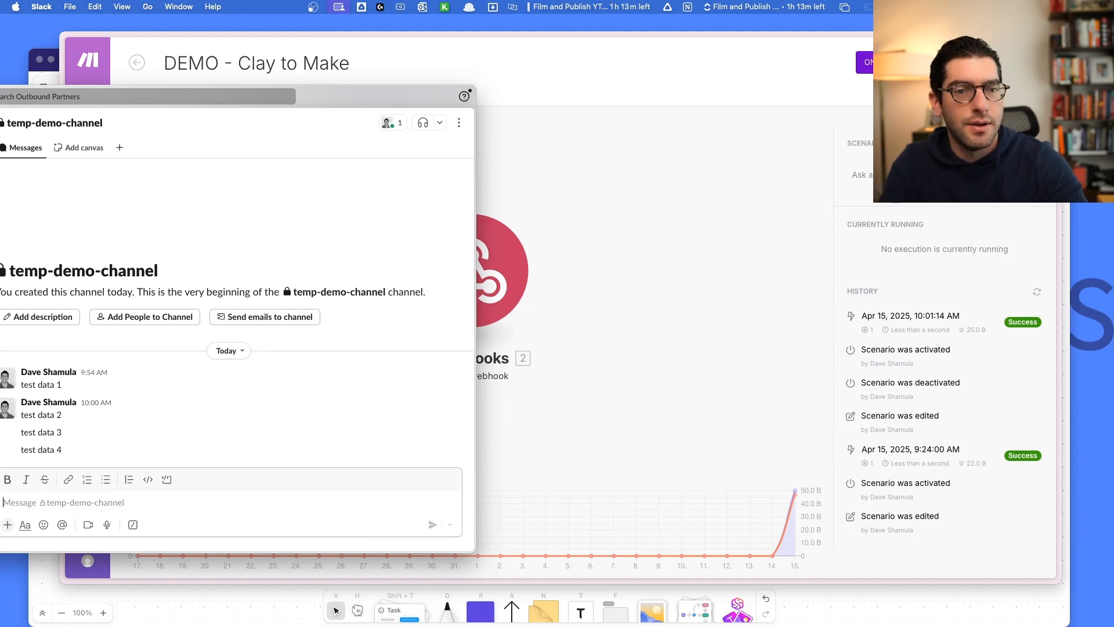
pyautogui.moveTo(364, 106); pyautogui.dragTo(0, 119)
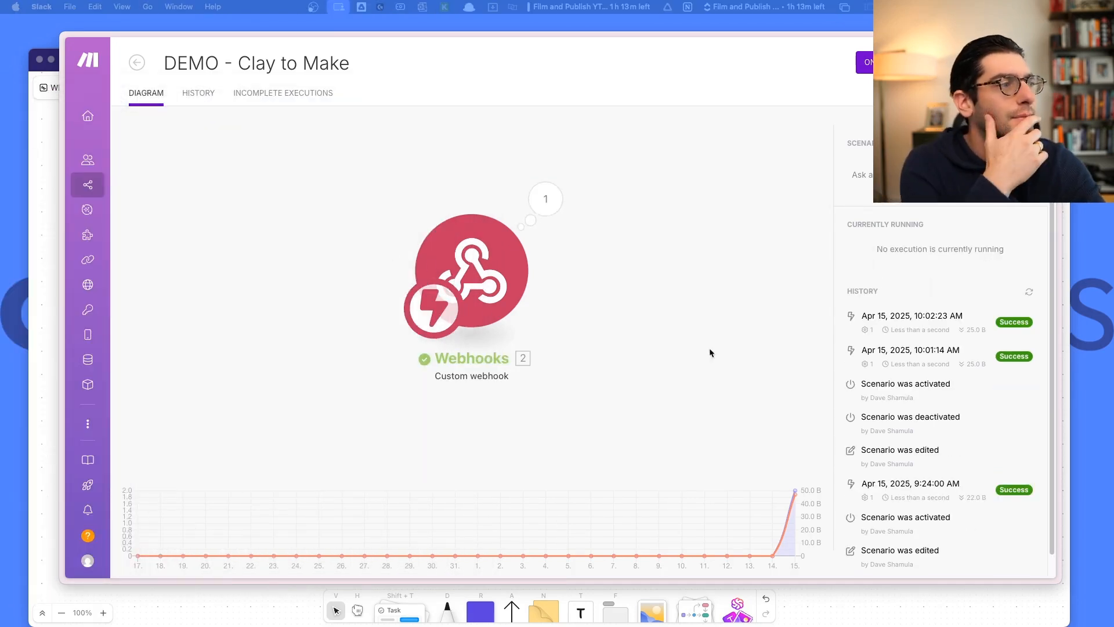
# Check the Webhooks module output shows 'test data 4', then return to Clay's Custom Table.
pyautogui.click(554, 197)
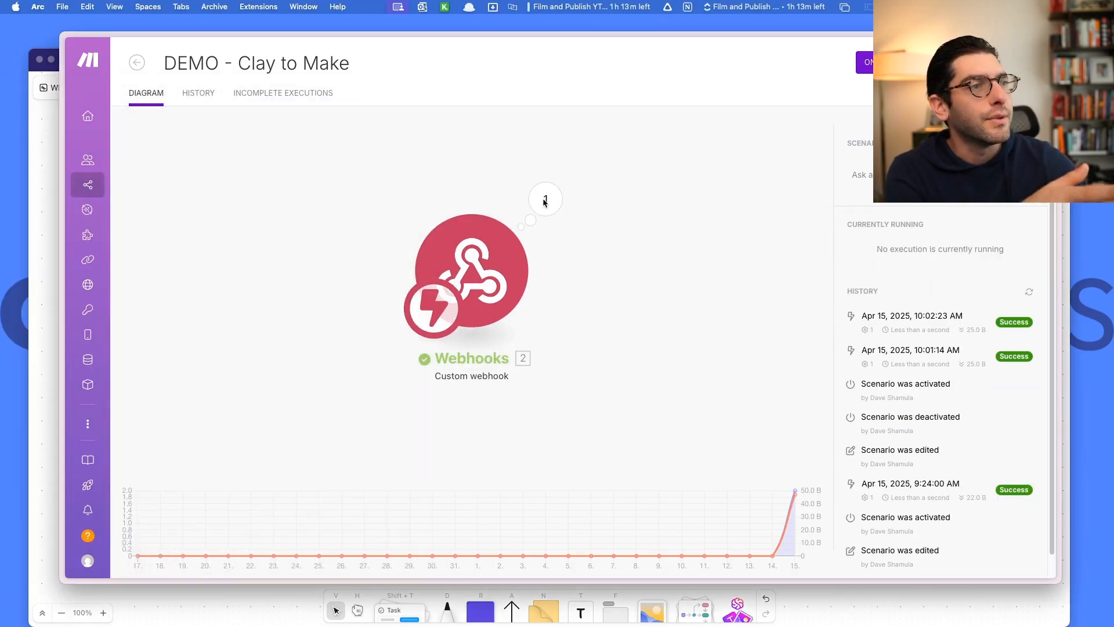
pyautogui.click(664, 207)
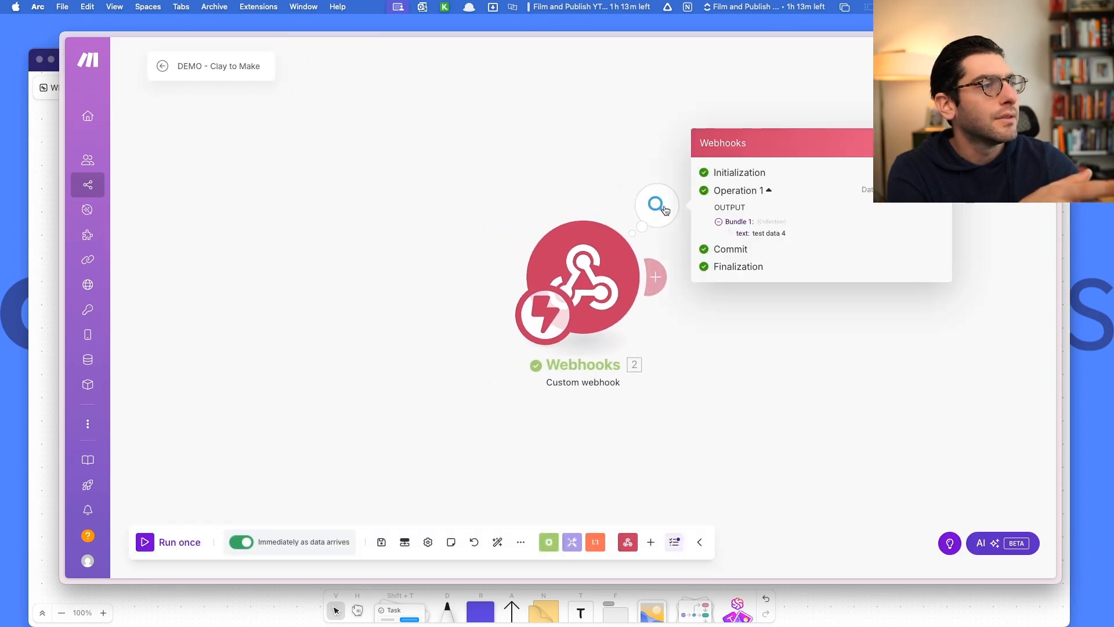
pyautogui.click(382, 248)
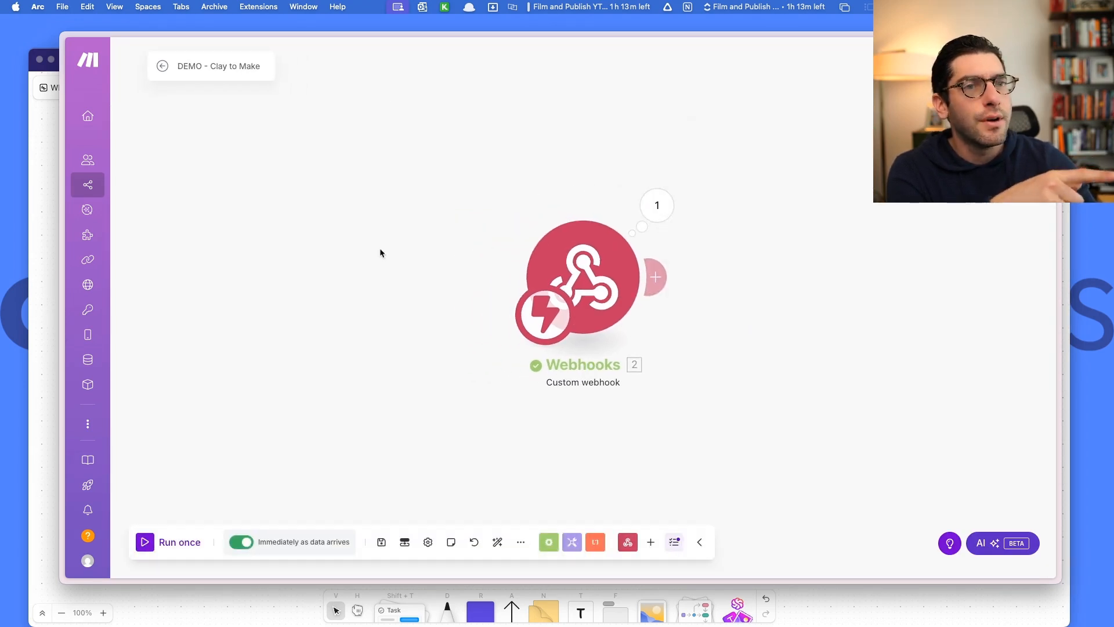
pyautogui.moveTo(45, 293)
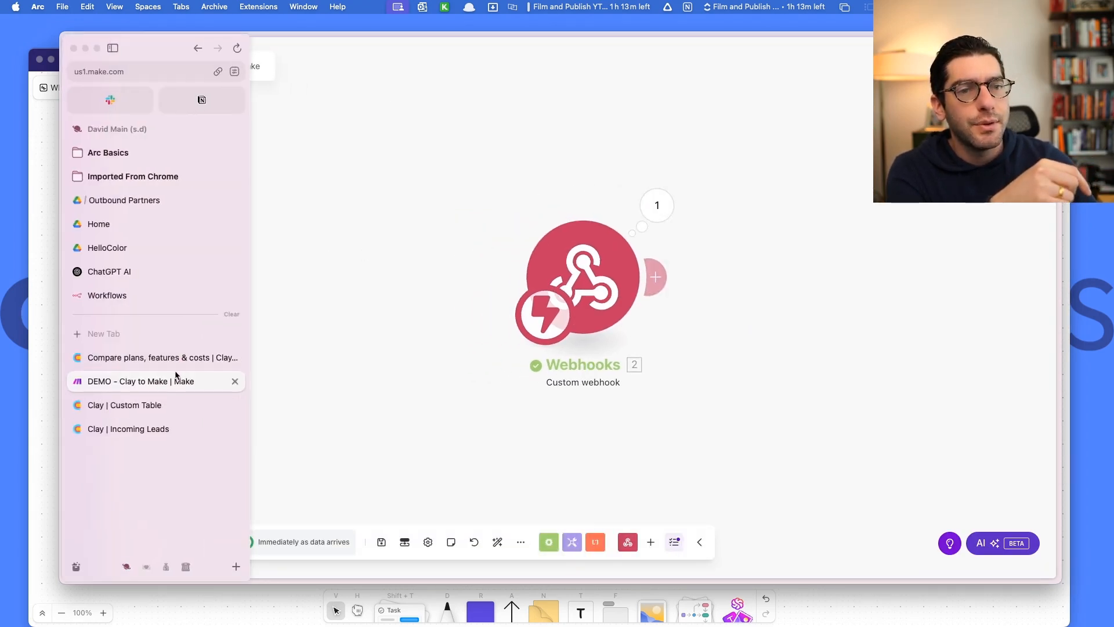
pyautogui.click(158, 401)
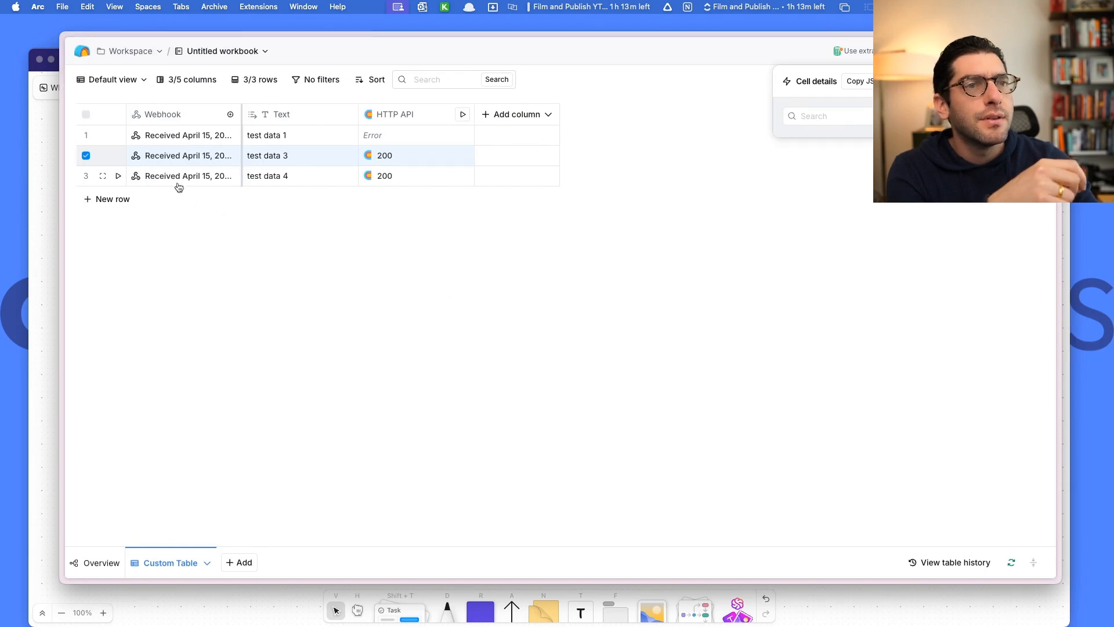